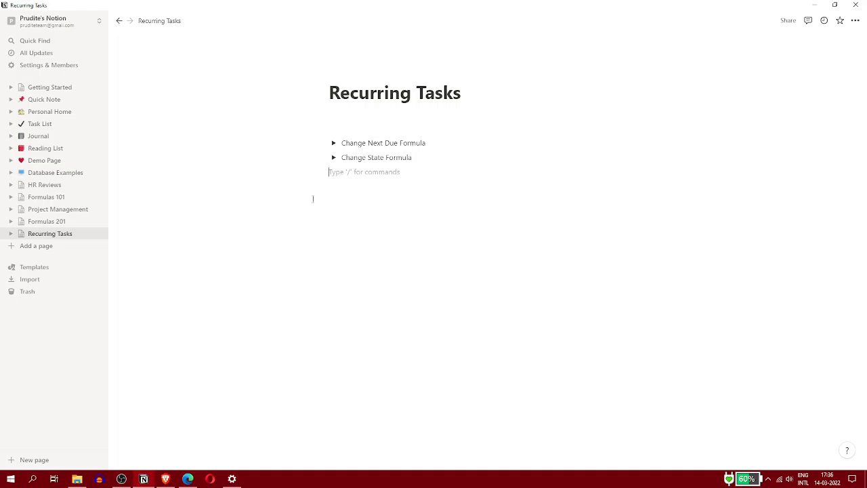
- Hide the sidebar and insert an inline table database titled Recurring Tasks below the two formula toggles
left_click(96, 21)
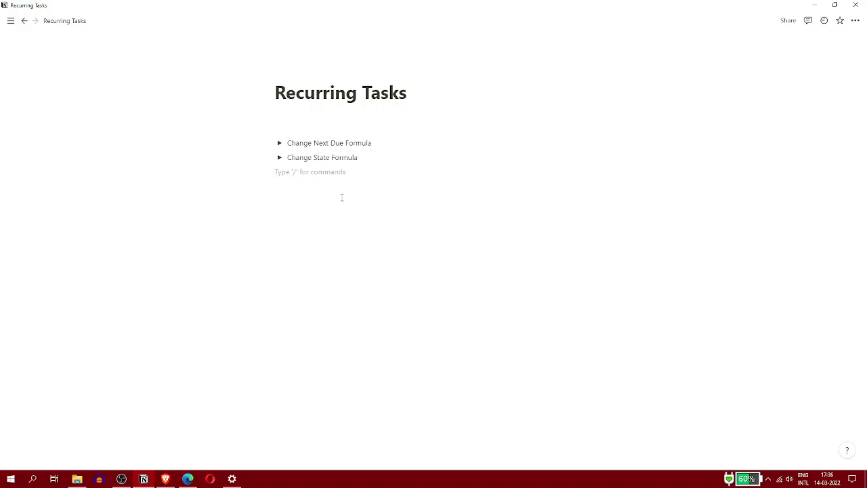
key("Return")
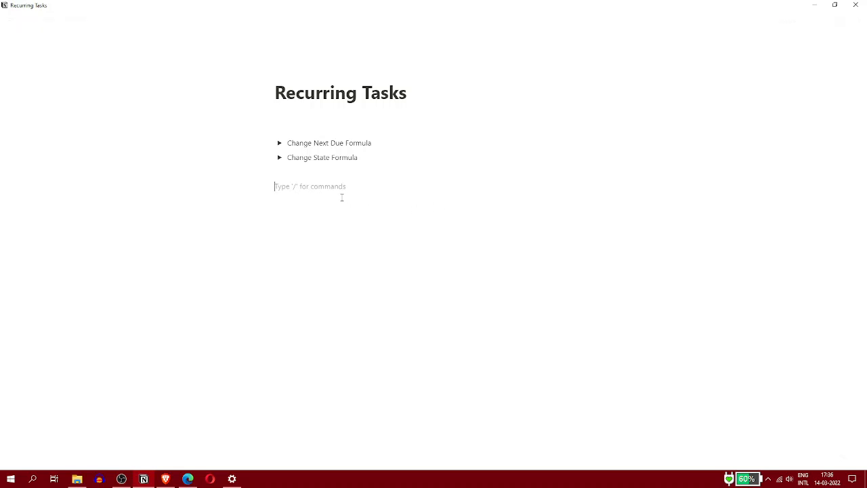
type("/table")
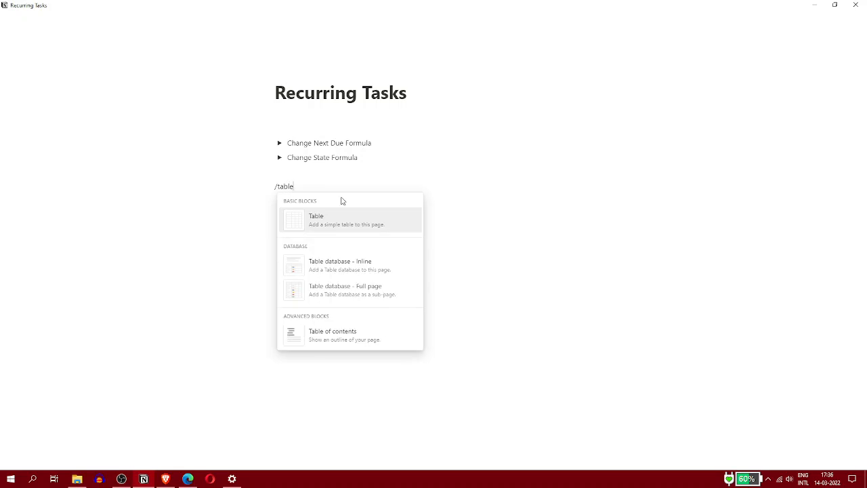
key("Down")
key("Return")
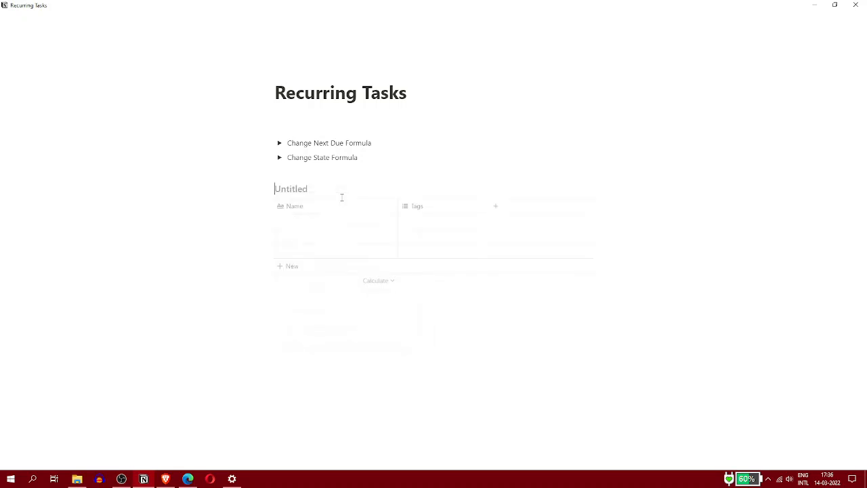
type("Recurring Tasks")
- Rename the table's Name column to Task Name
left_click(330, 204)
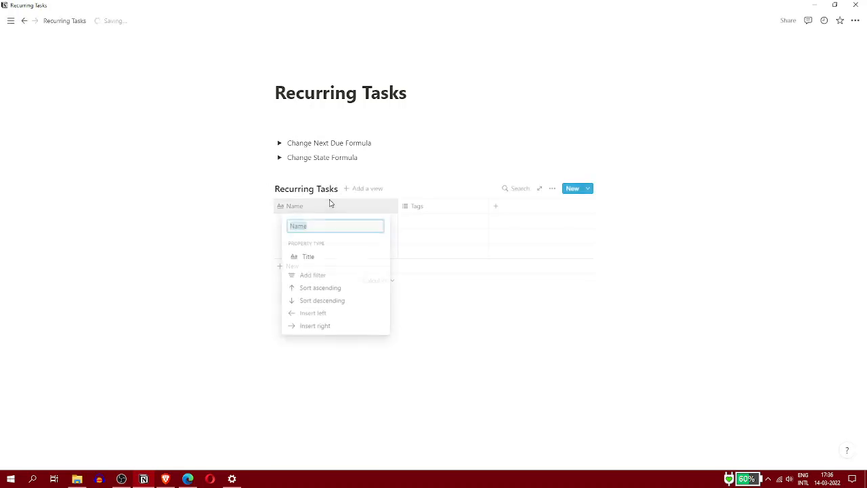
type("Task Name")
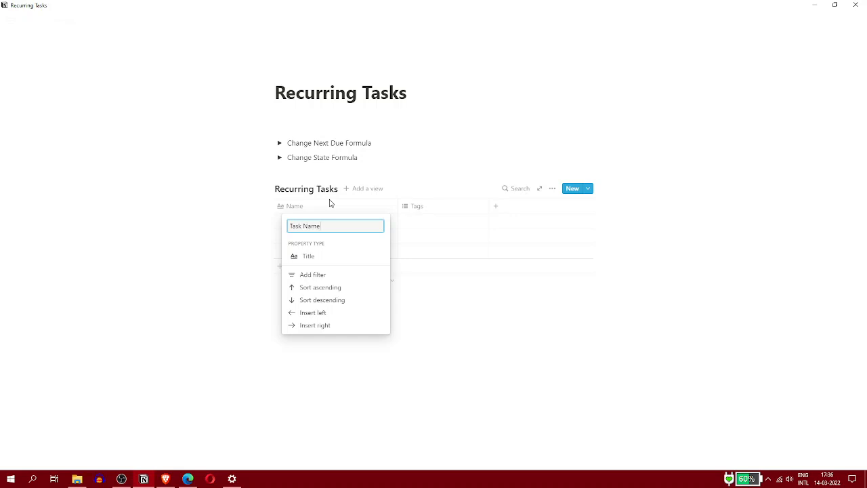
key("Return")
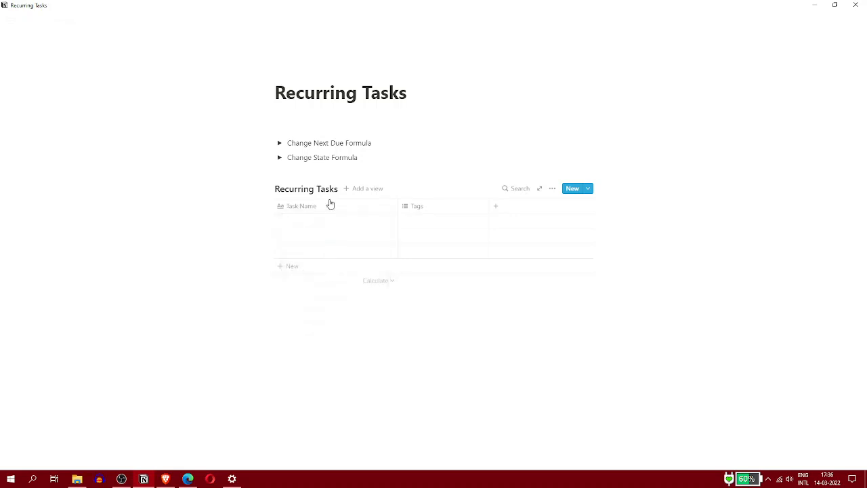
- Change the Tags column's property type from Multi-select to Select
left_click(428, 210)
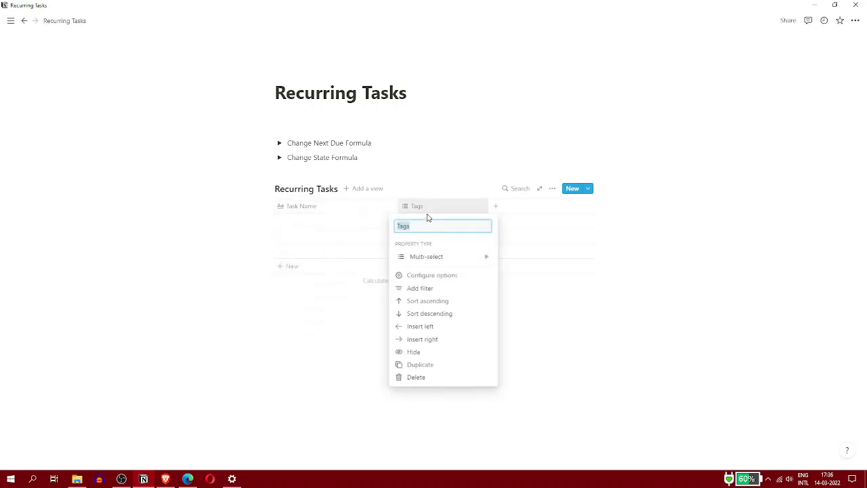
left_click(433, 258)
left_click(533, 200)
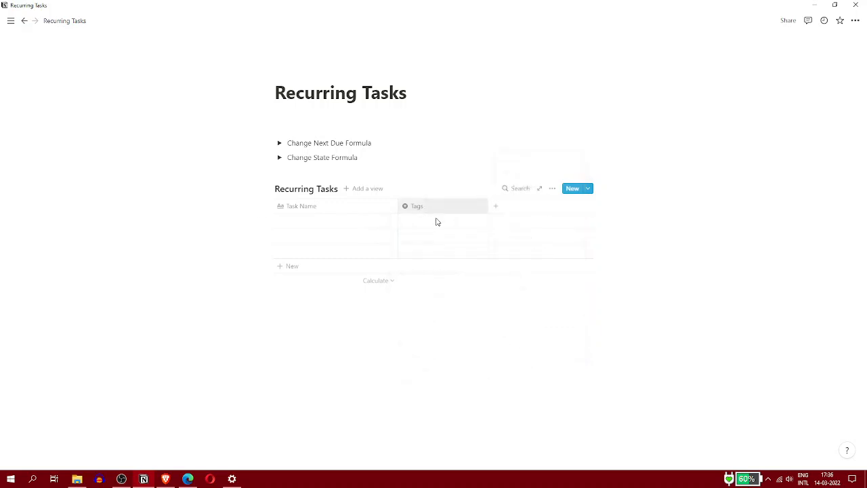
- Create the One-Time and Recurring options for the Tags property, and leave the first row's Tags cell empty
left_click(436, 221)
type("One-Time")
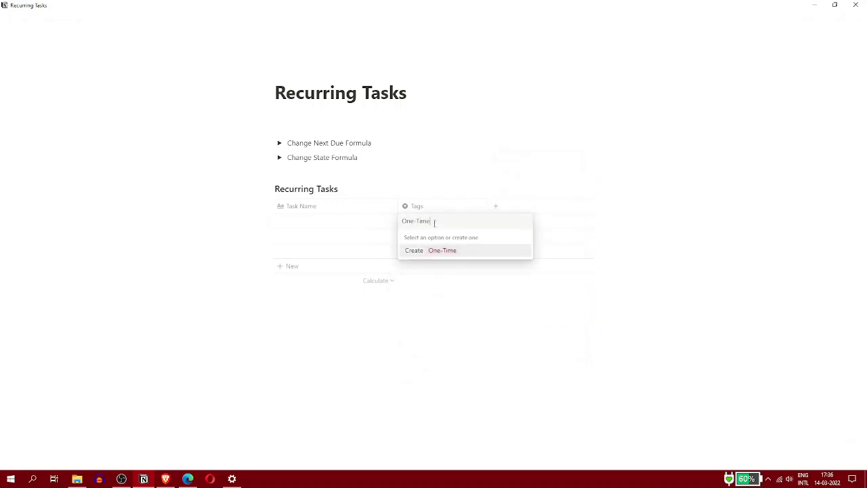
key("Return")
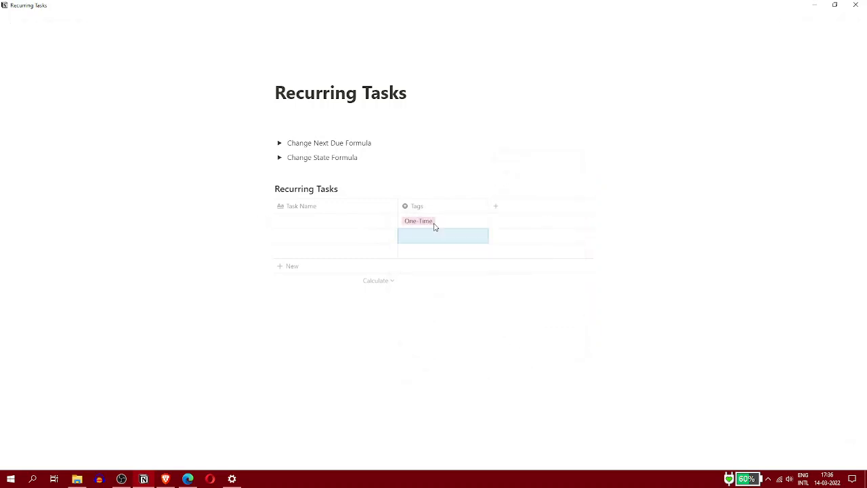
left_click(435, 226)
type("Recurring")
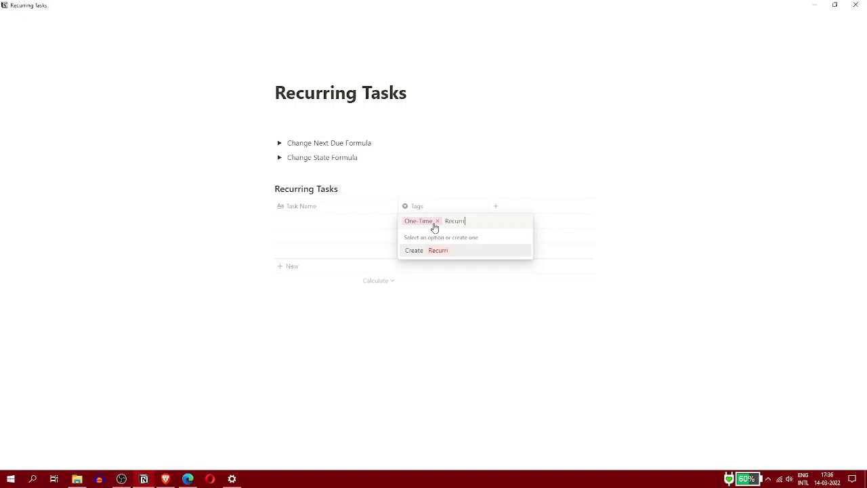
key("Return")
left_click(435, 226)
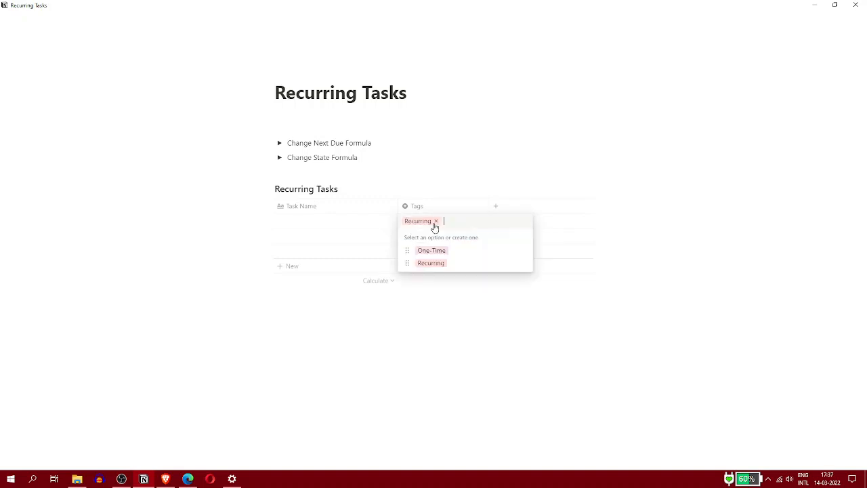
left_click(435, 222)
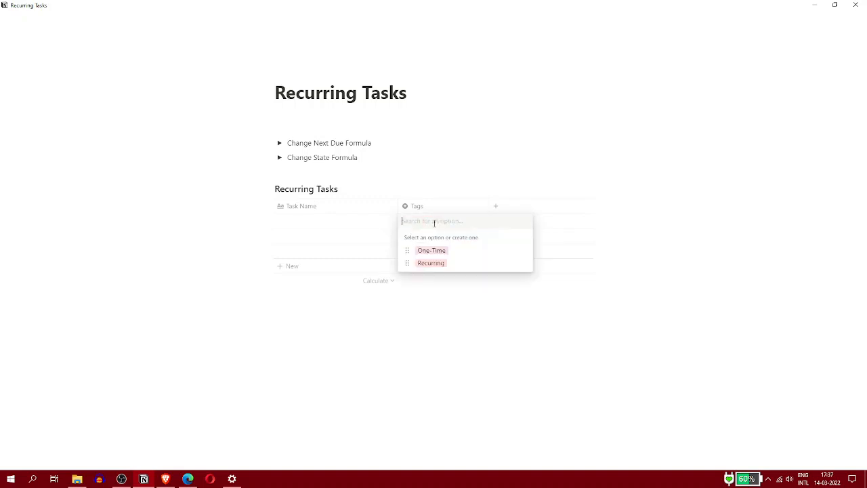
key("Escape")
- Add a column named Assignee with the Person property type
left_click(504, 206)
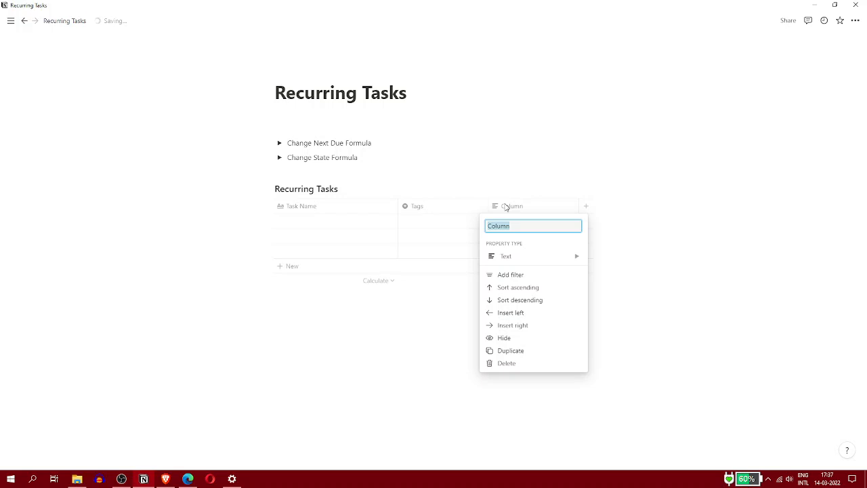
type("Assignee")
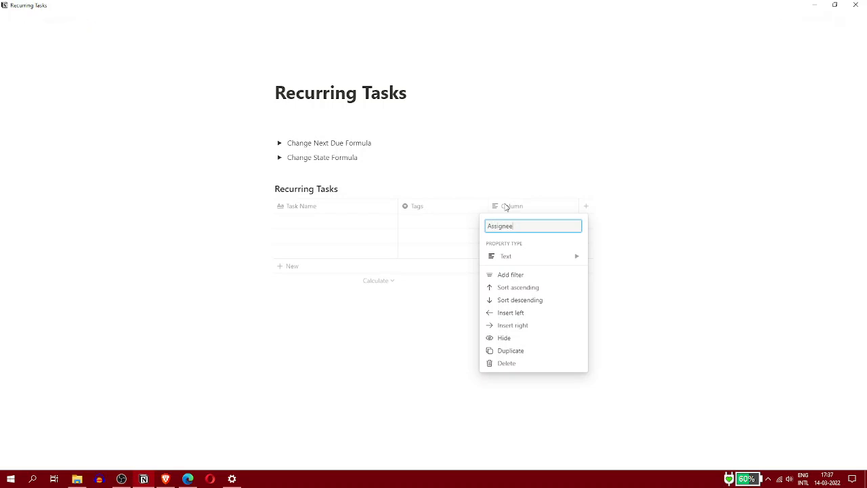
key("Return")
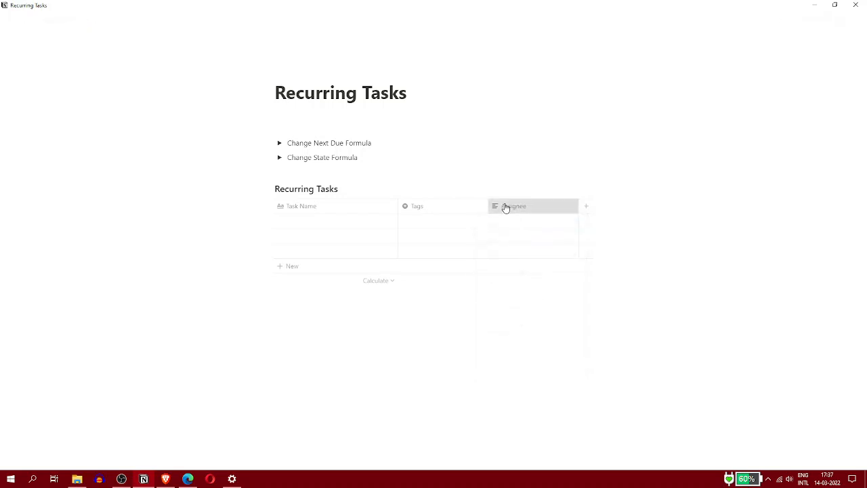
left_click(505, 206)
mouse_move(526, 258)
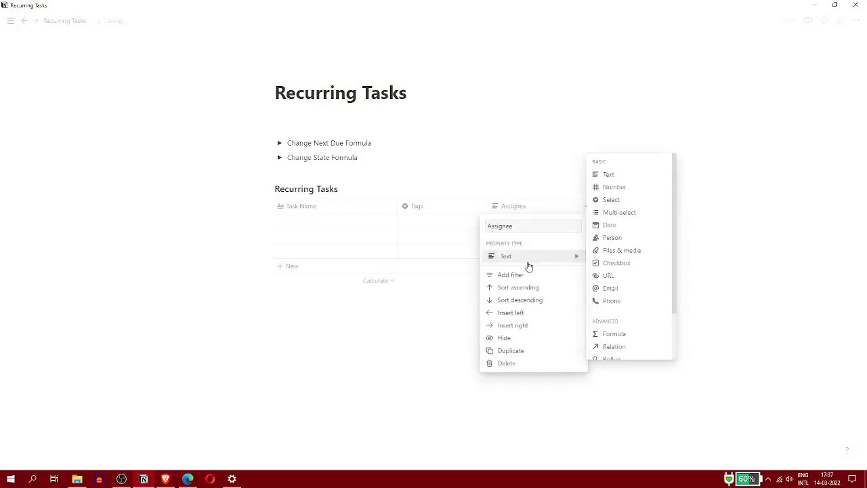
left_click(618, 238)
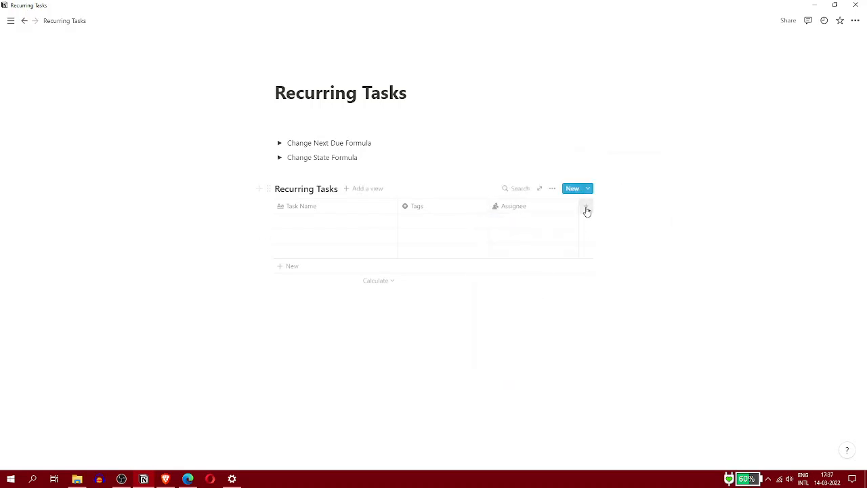
- Add a column named Recur Interval(Days) after the Assignee column
left_click(586, 207)
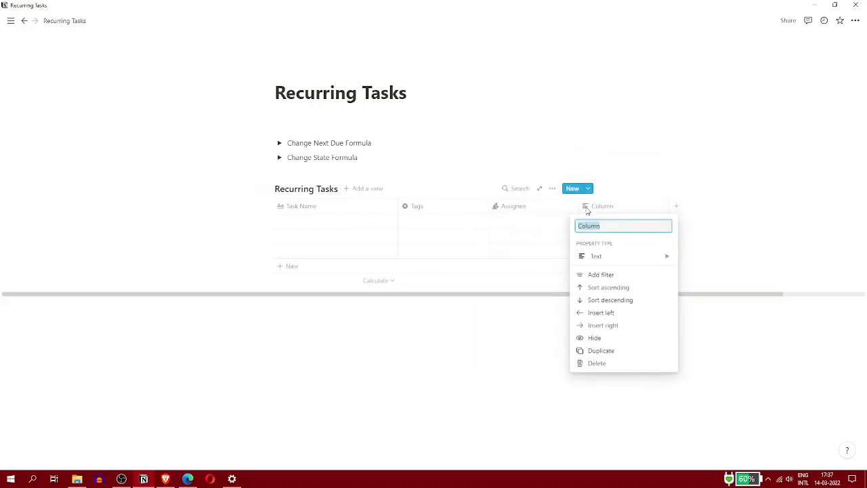
type("Recur in")
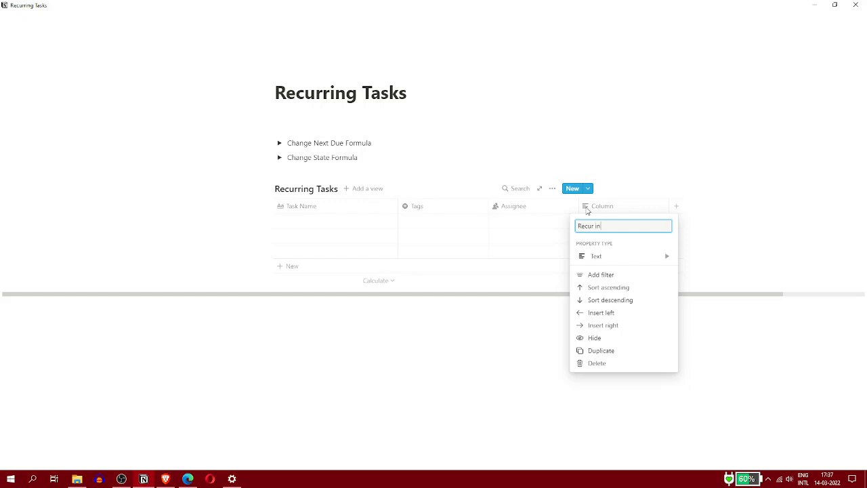
type("terva")
key("BackSpace")
key("BackSpace")
key("BackSpace")
key("BackSpace")
key("BackSpace")
key("BackSpace")
type("Interval(Days)")
key("Return")
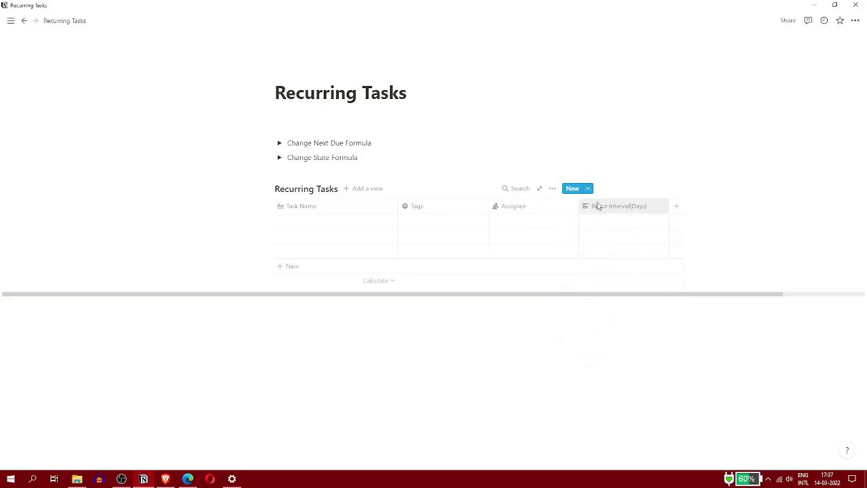
- Set the Recur Interval(Days) property type to Number and narrow the column to fit its name
left_click(598, 206)
mouse_move(613, 256)
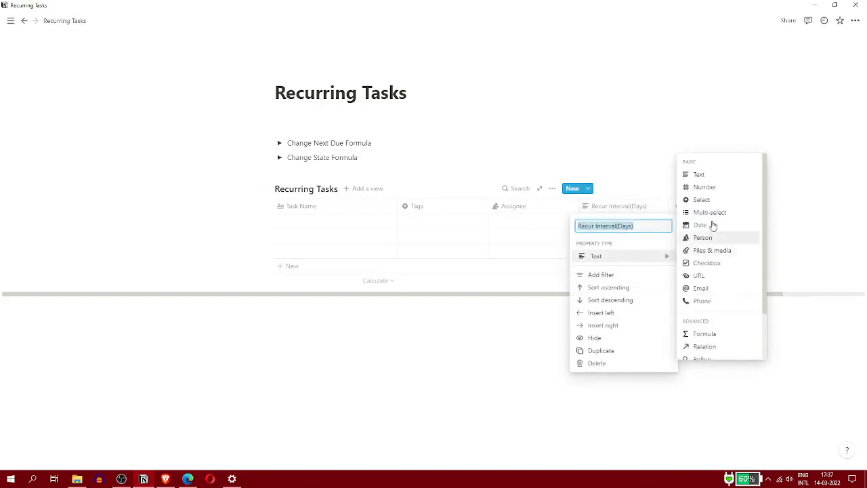
left_click(698, 189)
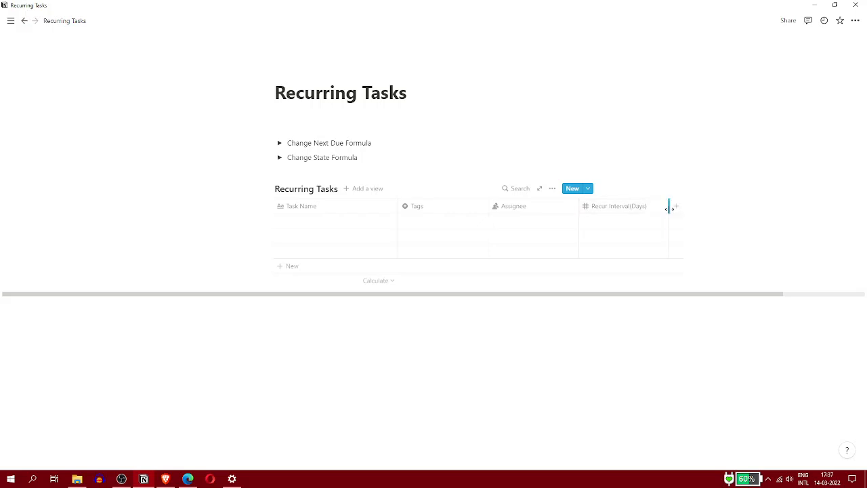
left_click_drag(669, 206, 653, 205)
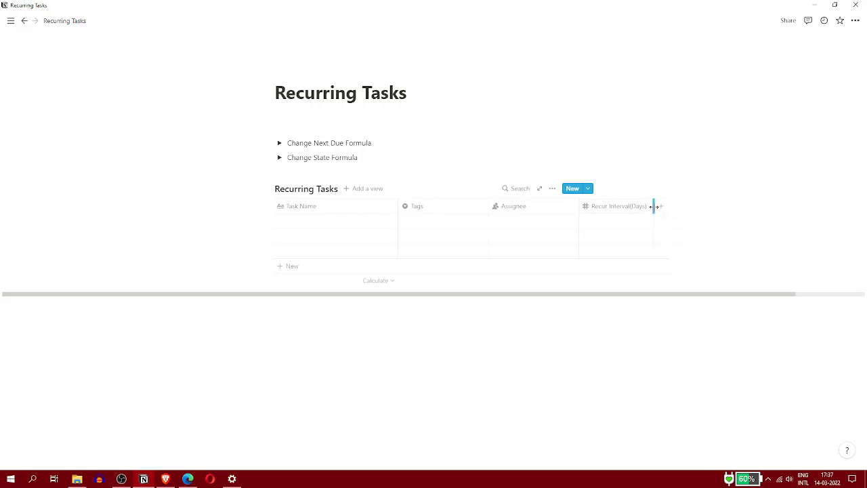
- Set the Recurring Tasks page to full width
left_click(855, 22)
left_click(819, 97)
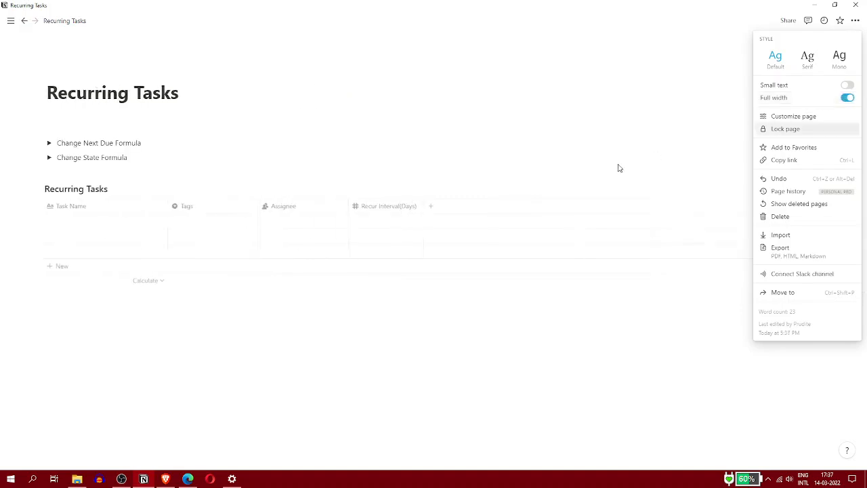
left_click(592, 171)
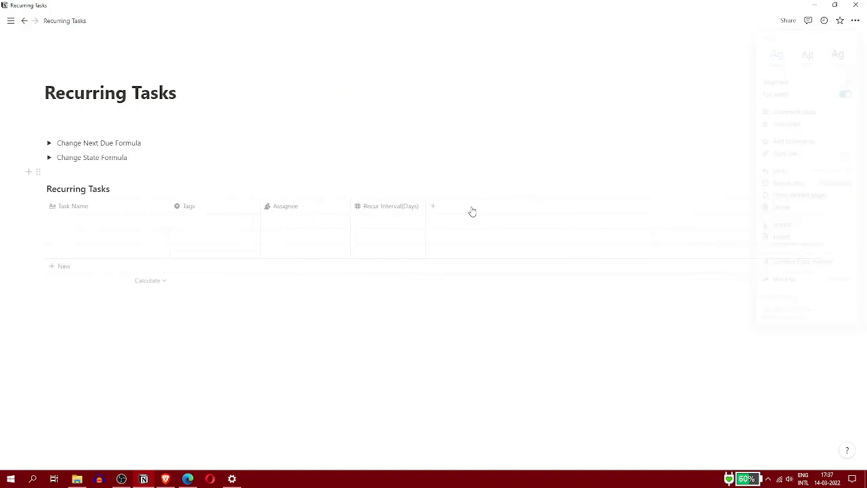
- Add two columns after Recur Interval(Days) and make the first a Date property named Next Due
double_click(472, 210)
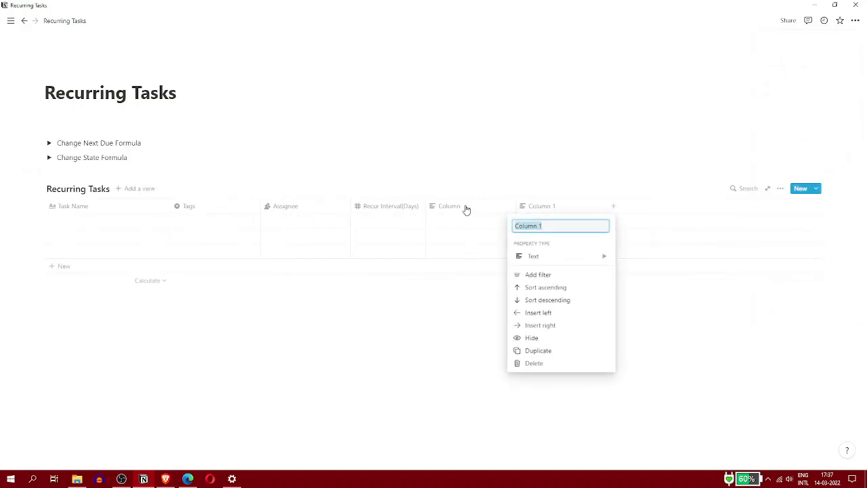
left_click(466, 208)
left_click(466, 208)
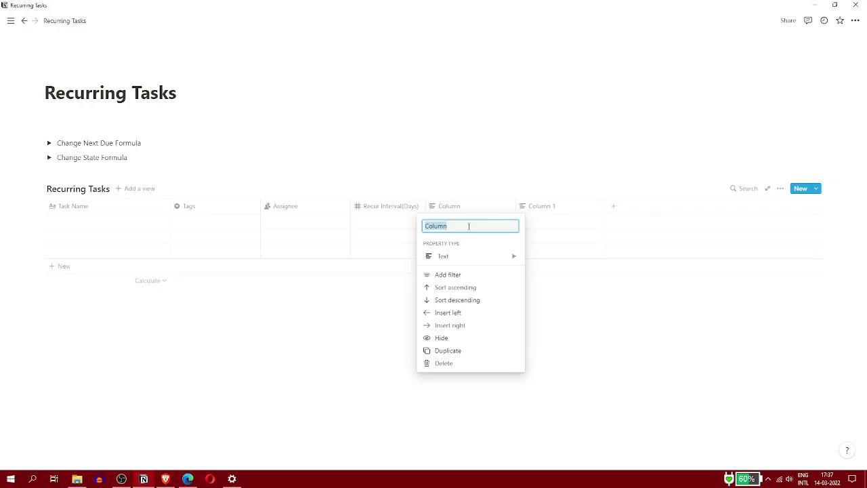
type("Next Due")
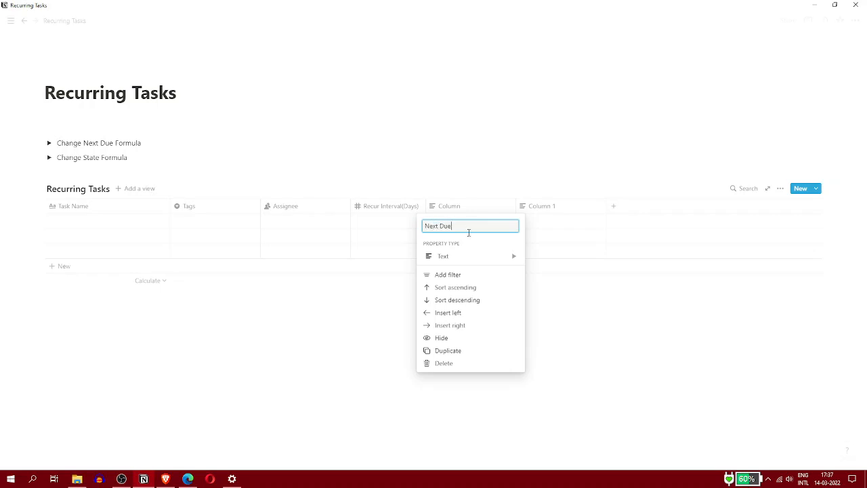
left_click(459, 255)
left_click(557, 229)
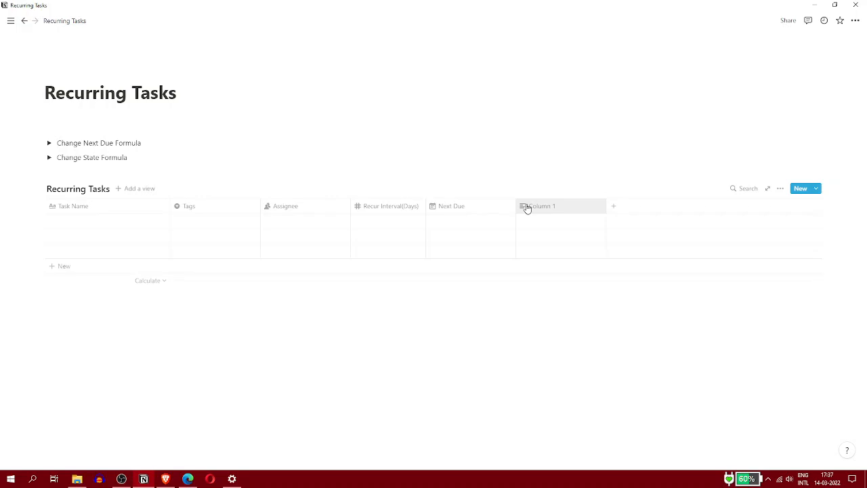
- Rename Column 1 to State and set its property type to Formula
left_click(527, 208)
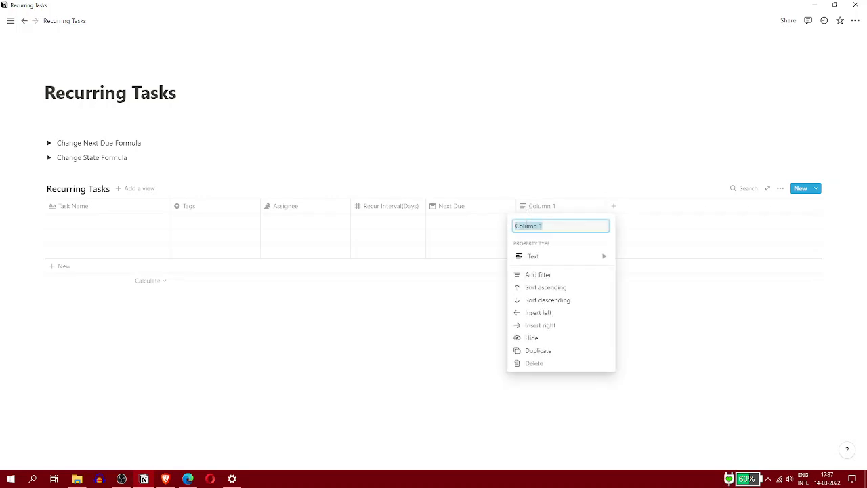
key("BackSpace")
type("State")
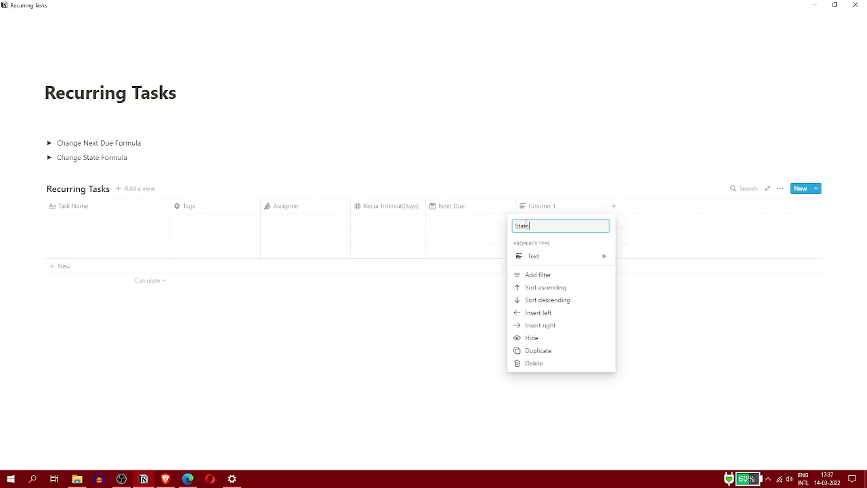
mouse_move(536, 258)
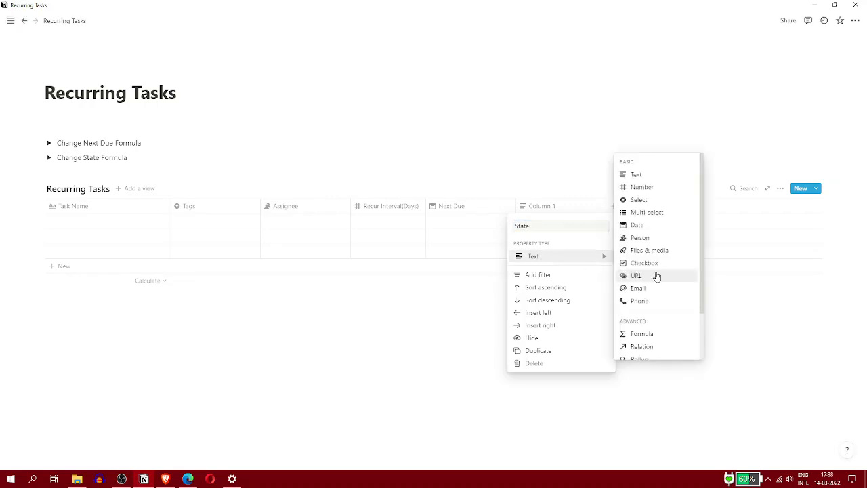
left_click(642, 333)
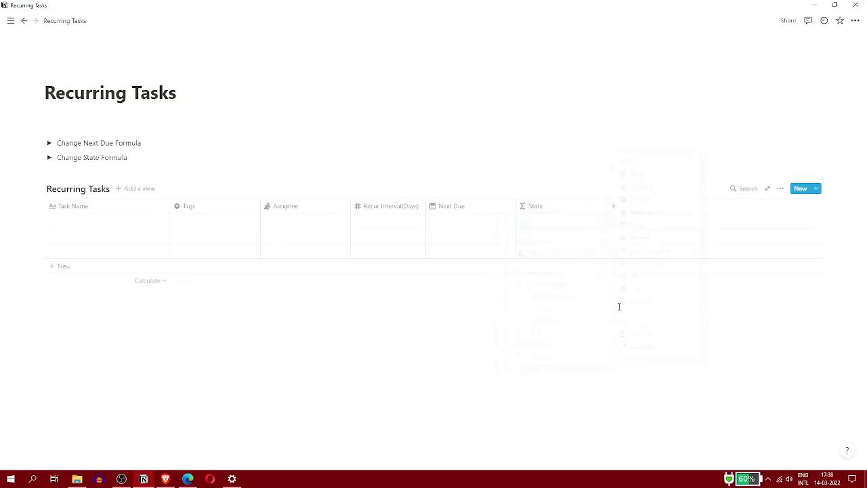
- Add a column named Done after State and set its property type to Checkbox
left_click(619, 211)
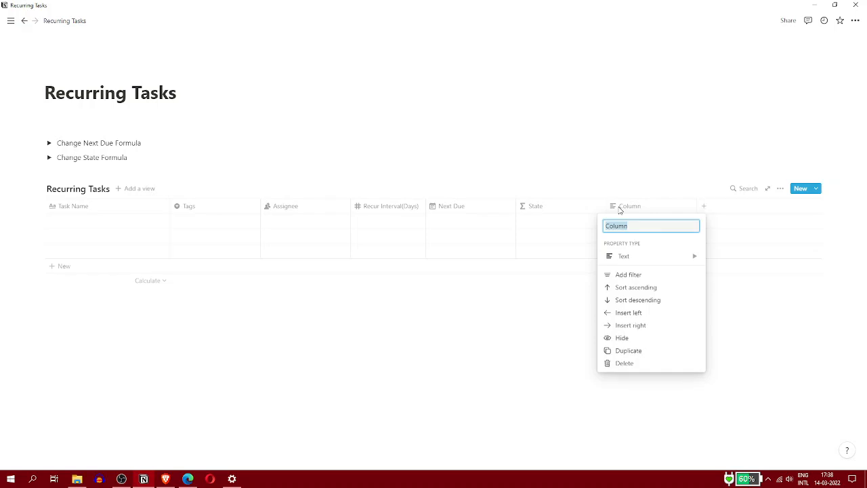
type("Done")
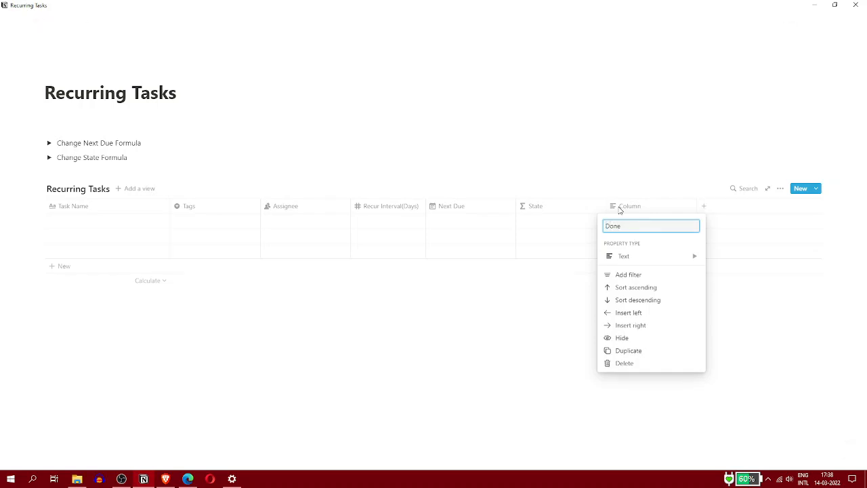
left_click(658, 258)
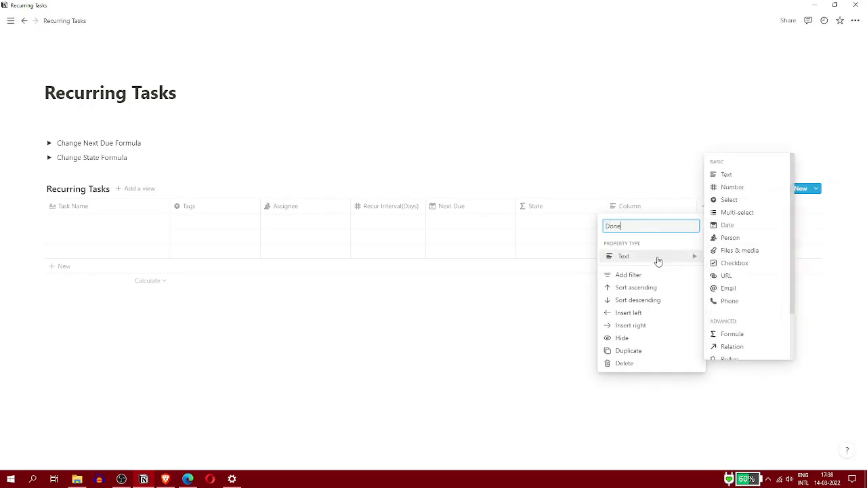
left_click(716, 262)
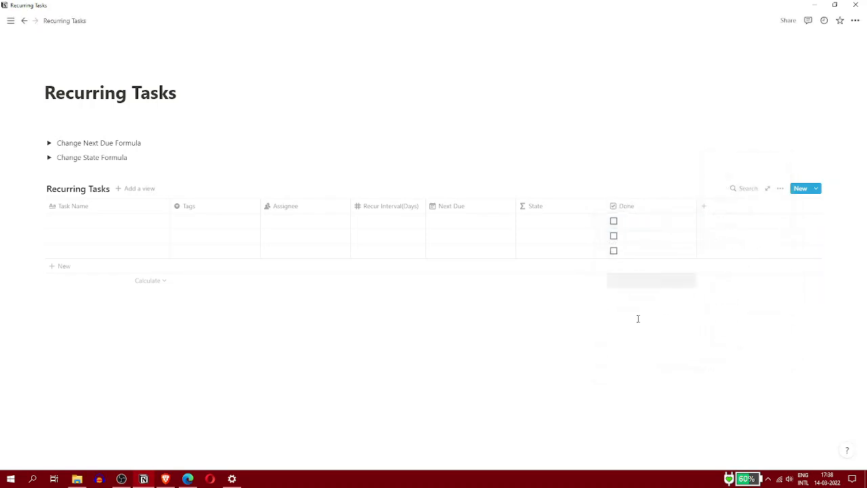
- Add a column named Due Date after Done and set its property type to Date
left_click(718, 211)
type("D")
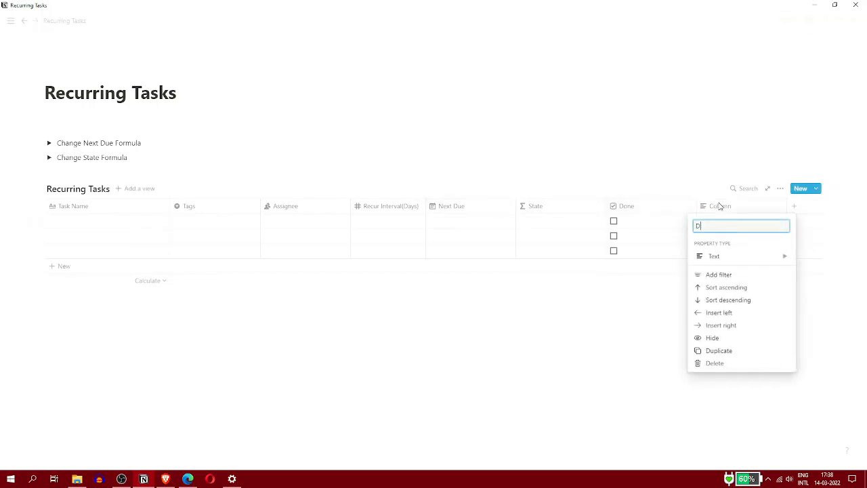
type("ue Date")
key("Return")
left_click(720, 207)
mouse_move(724, 253)
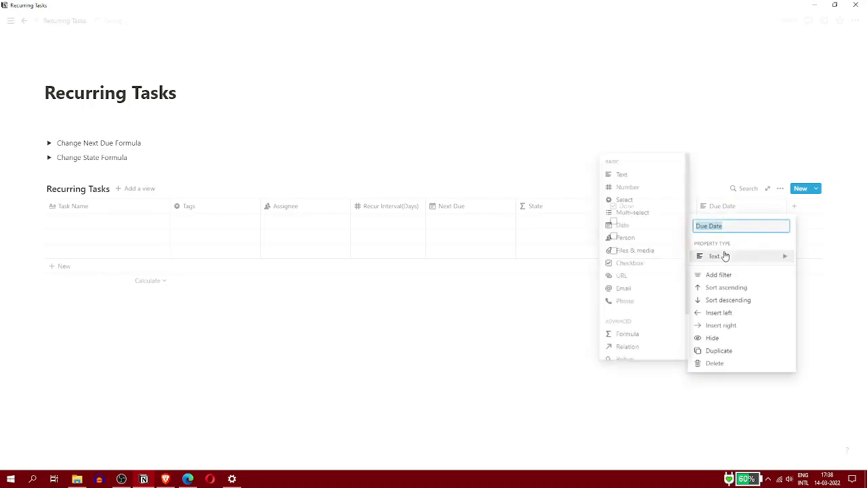
left_click(647, 225)
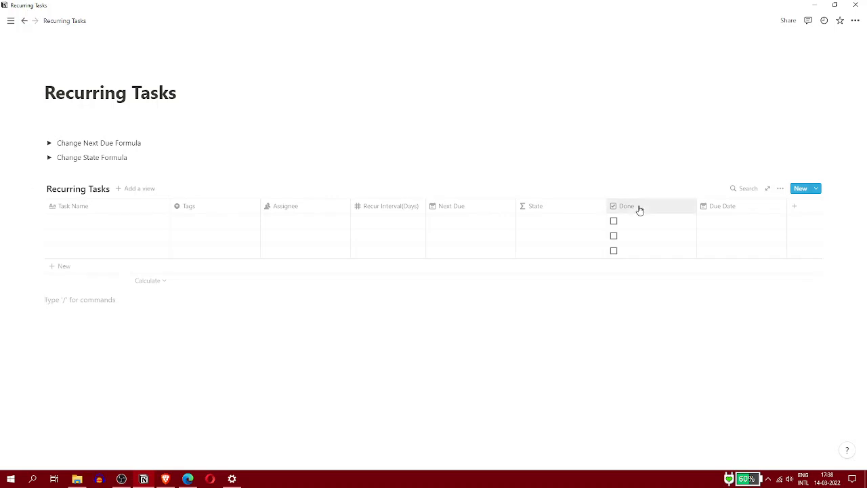
- Move the Done and State columns to the front of the table, with State first, and narrow both to fit their names
left_click_drag(639, 207, 79, 203)
left_click_drag(578, 201, 51, 205)
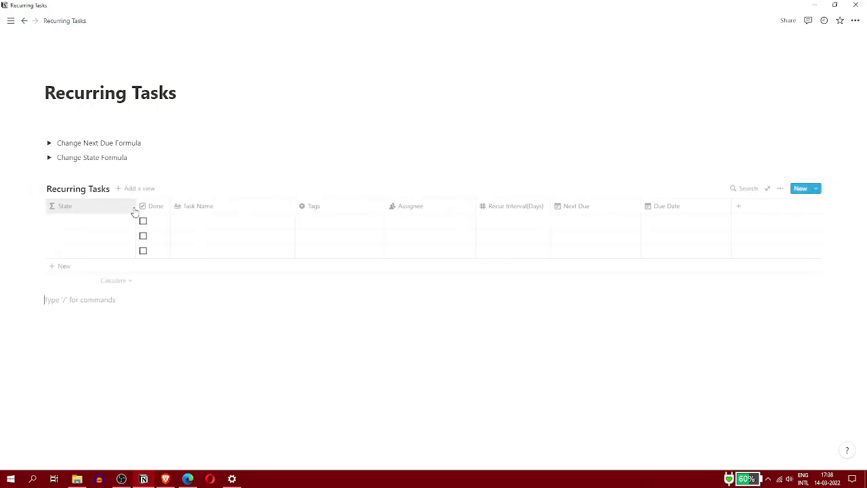
left_click_drag(136, 205, 74, 203)
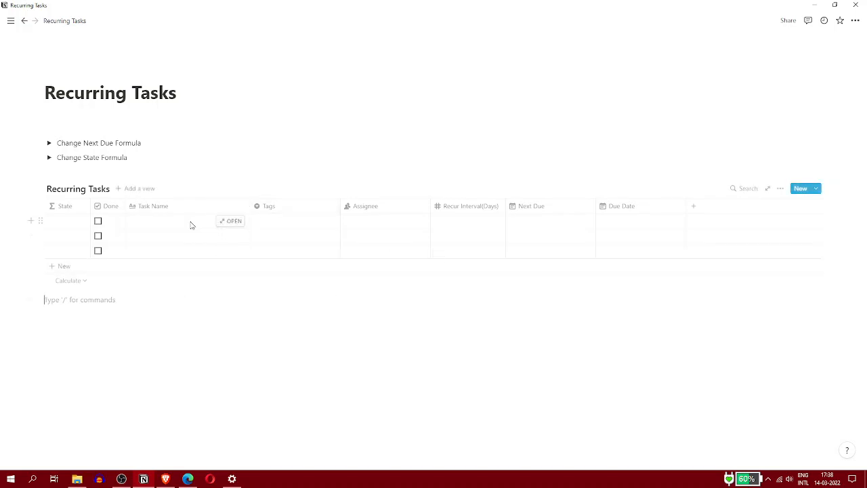
- Name the first two table entries Recurring Task and One-Off Task
left_click(190, 223)
type("Re")
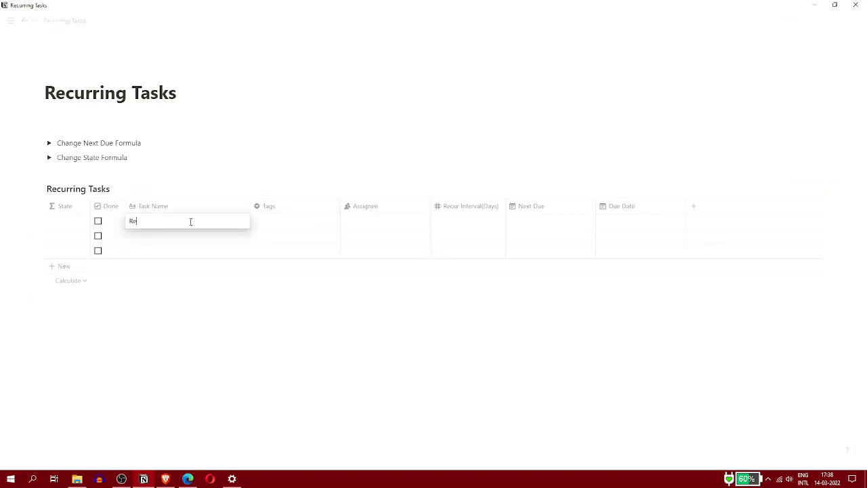
type("curring Task")
key("Return")
type("O")
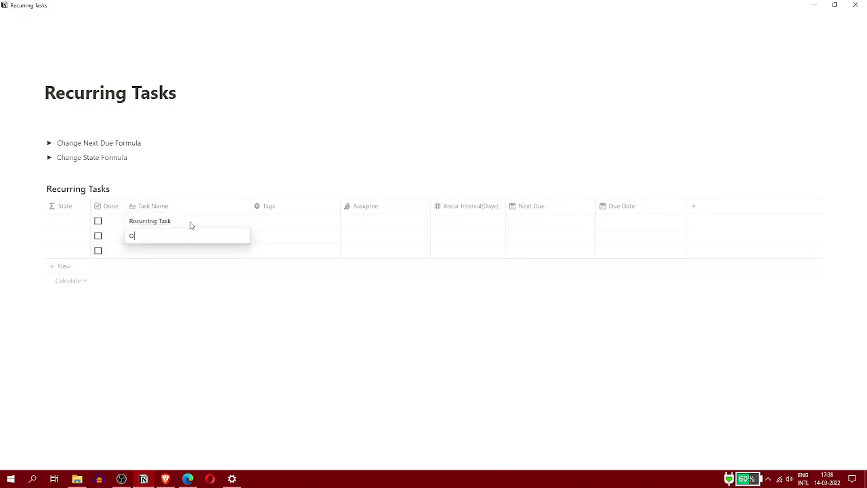
type("ne-Off Task")
key("Return")
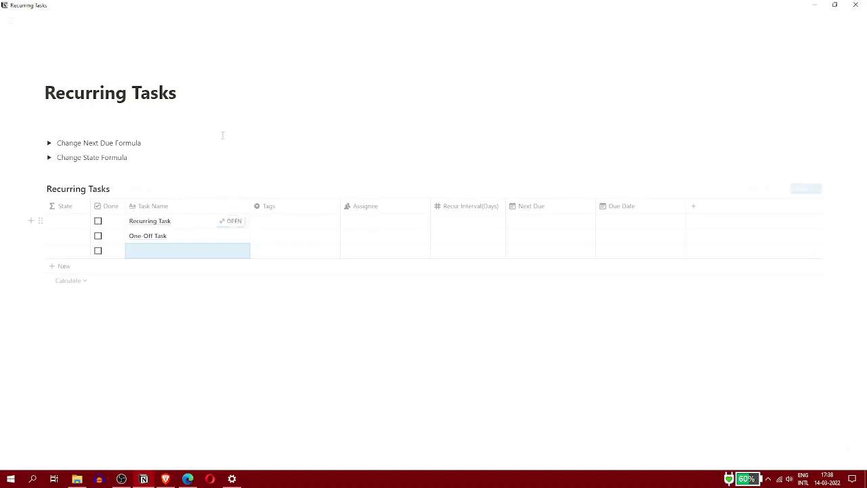
left_click(47, 250)
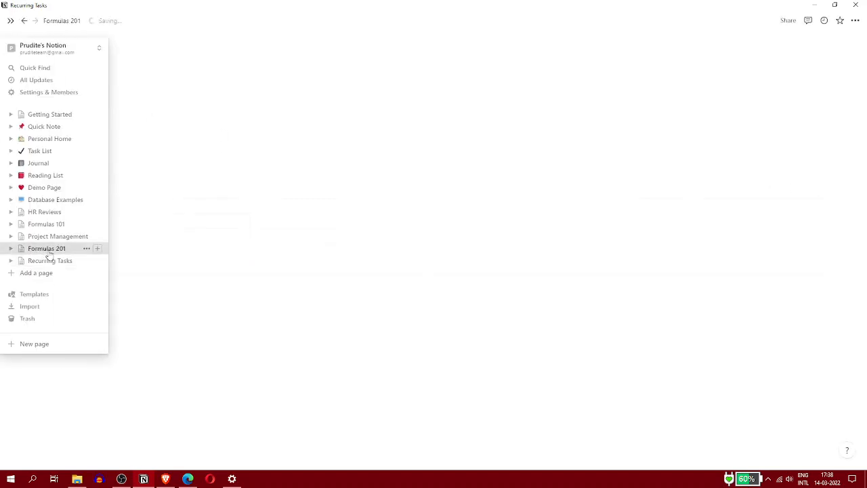
left_click(41, 262)
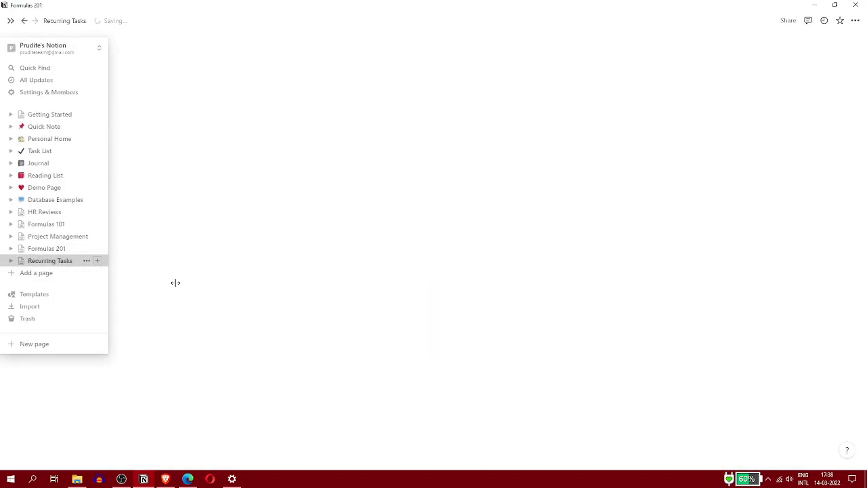
left_click(149, 285)
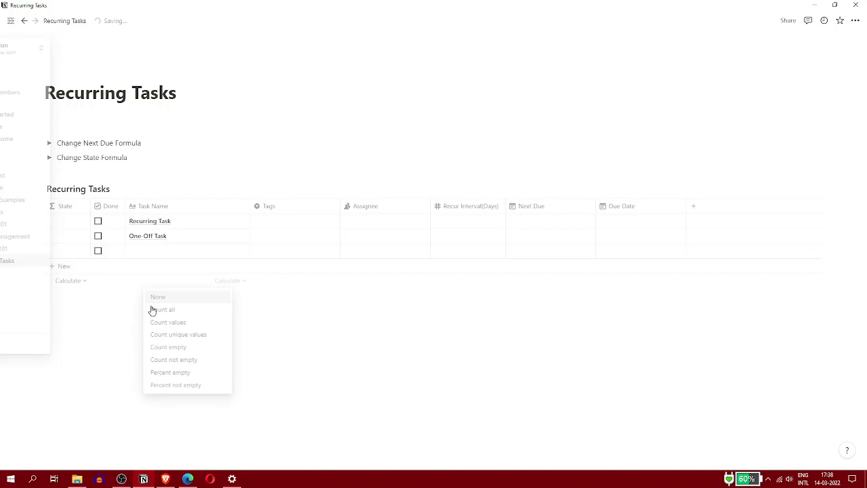
left_click(83, 271)
- Delete the empty third row and tag Recurring Task as Recurring and One-Off Task as One-Time
left_click(42, 251)
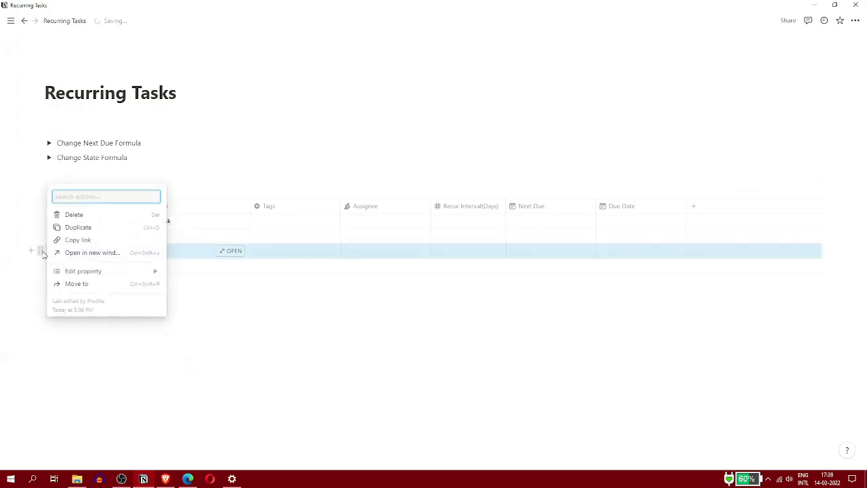
key("Delete")
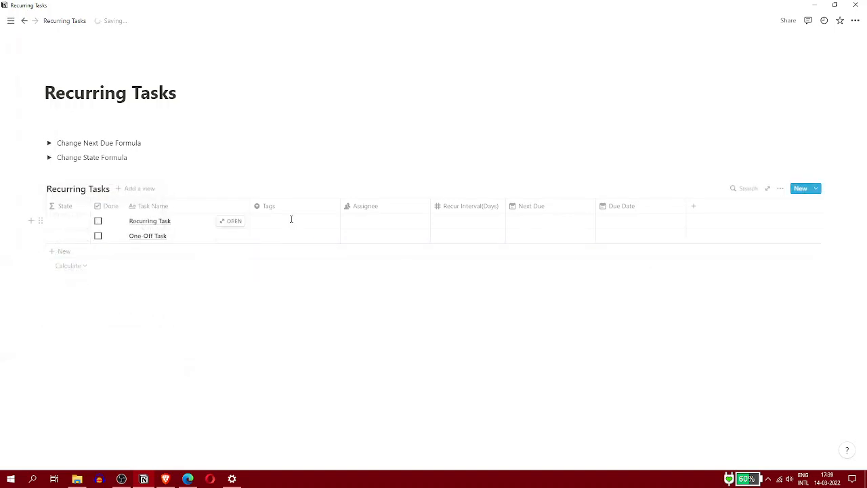
left_click(291, 221)
left_click(288, 263)
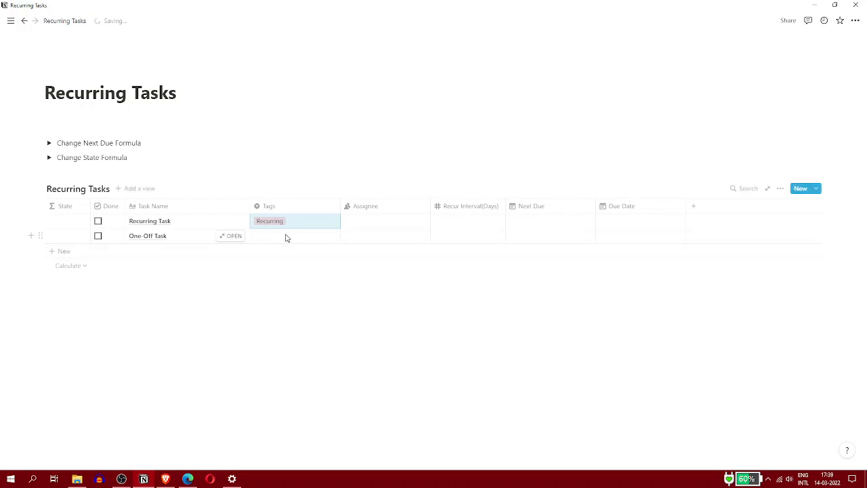
left_click(285, 237)
left_click(289, 263)
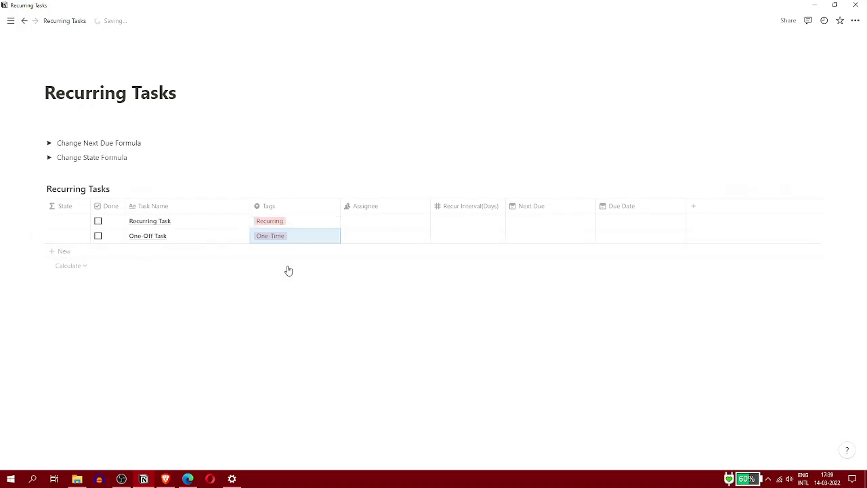
- Assign both tasks to the available workspace member
left_click(403, 224)
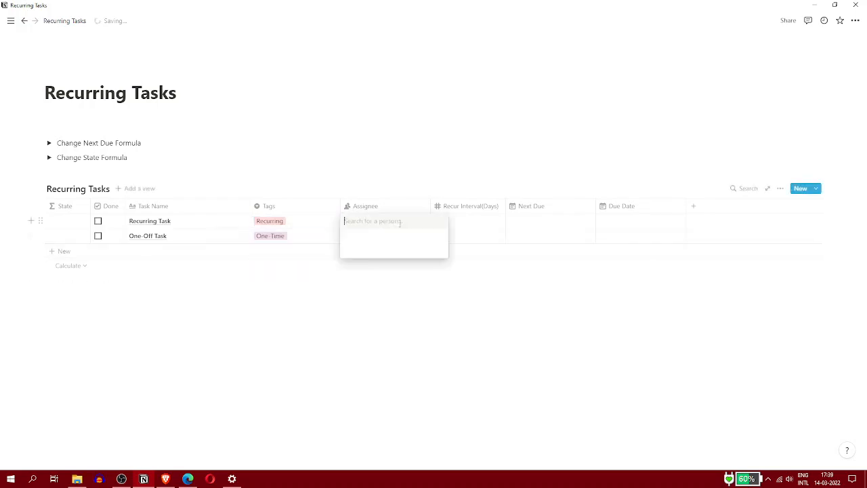
left_click(377, 250)
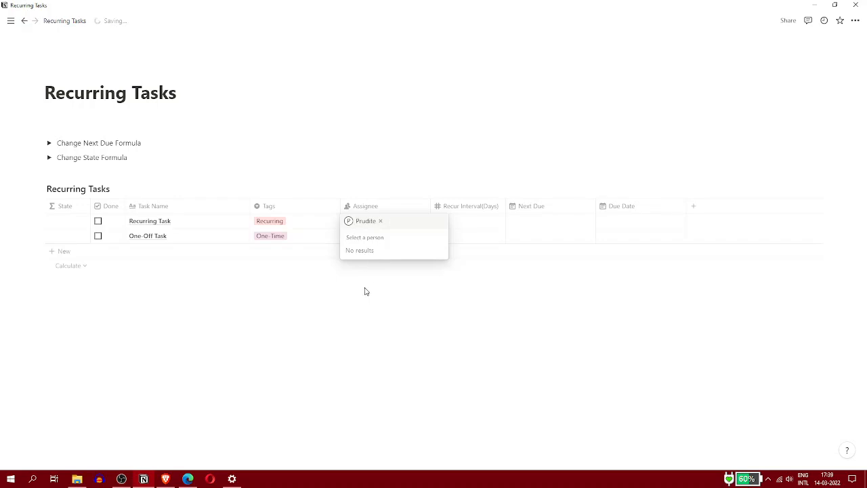
key("Escape")
left_click(370, 237)
left_click(372, 266)
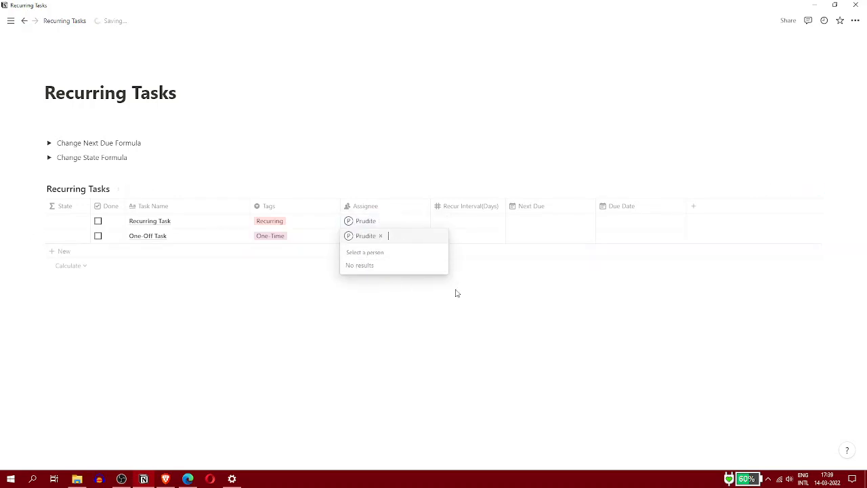
key("Escape")
- Set Recurring Task's recurrence interval to 7 and move the Due Date column between Assignee and Recur Interval(Days)
left_click(477, 223)
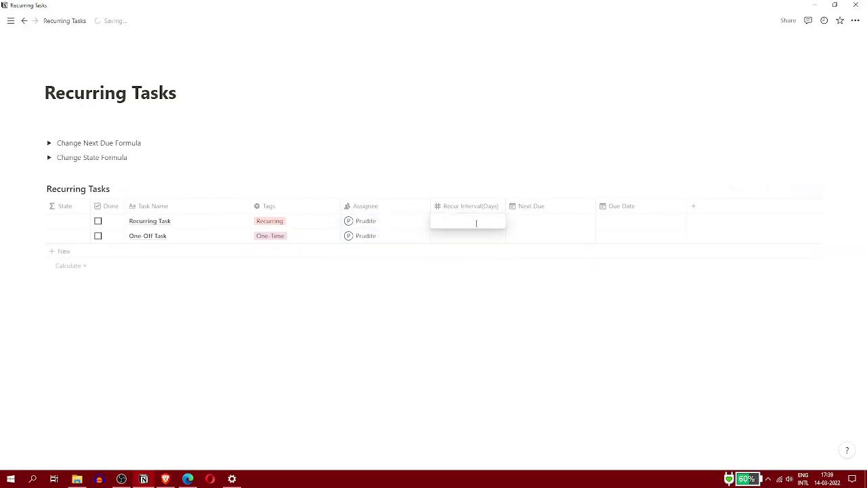
key("Return")
left_click(484, 302)
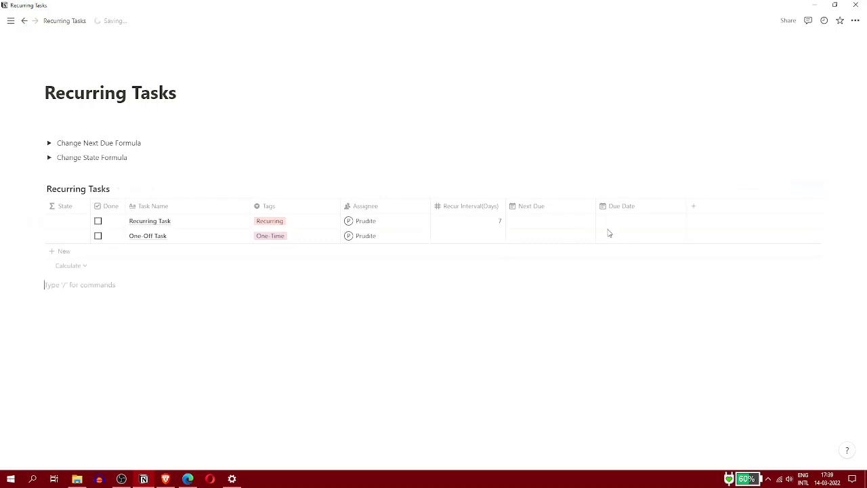
left_click_drag(627, 209, 440, 217)
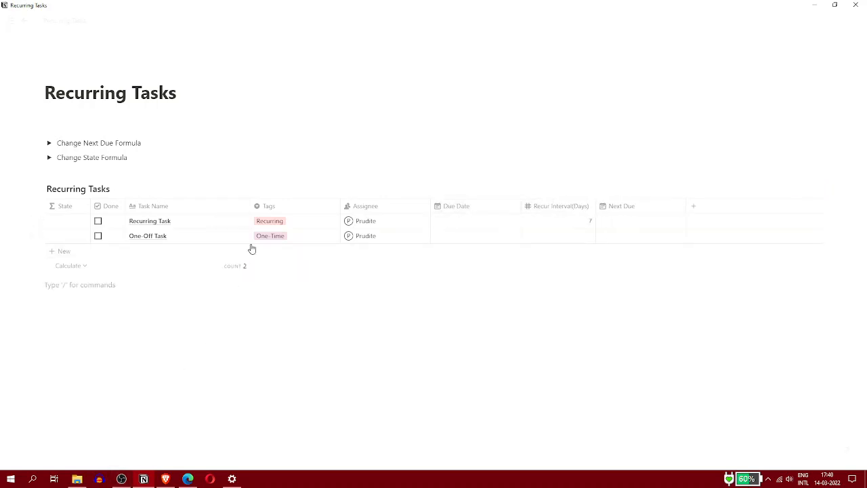
- Rename the Tags property as Type
left_click(275, 210)
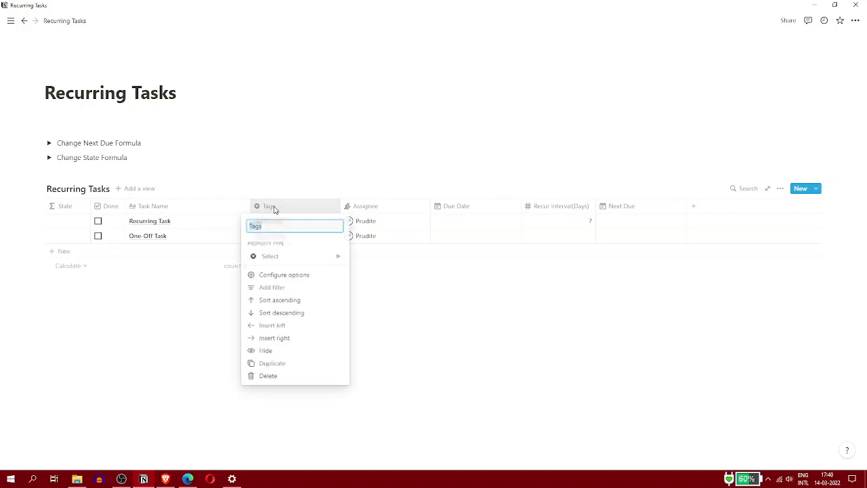
type("T")
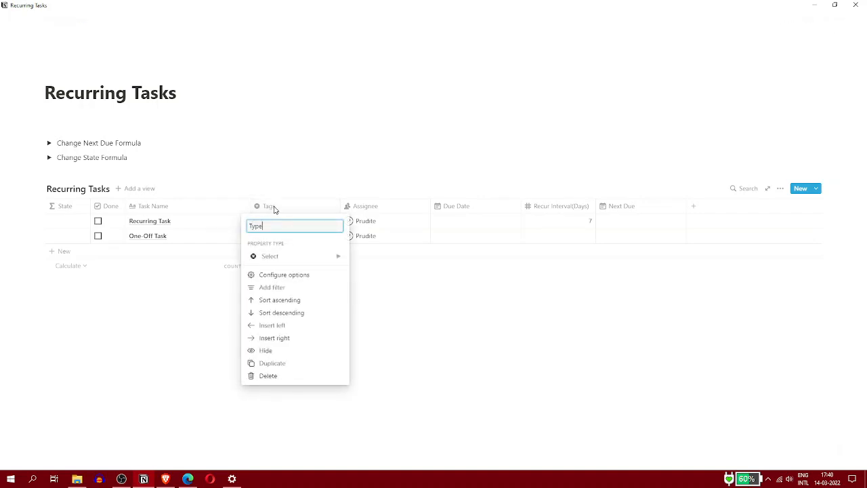
type("ype")
key("Return")
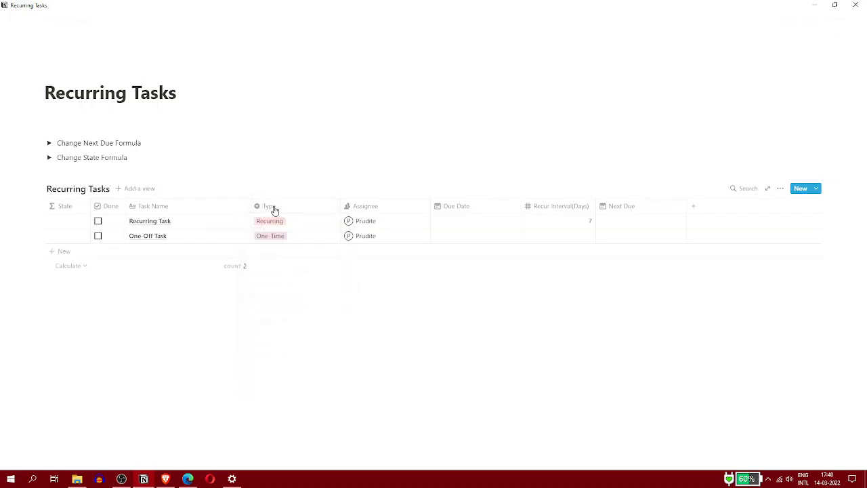
- Add a space before the parenthesis so the interval property is named Recur Interval (Days)
left_click(539, 208)
left_click(552, 225)
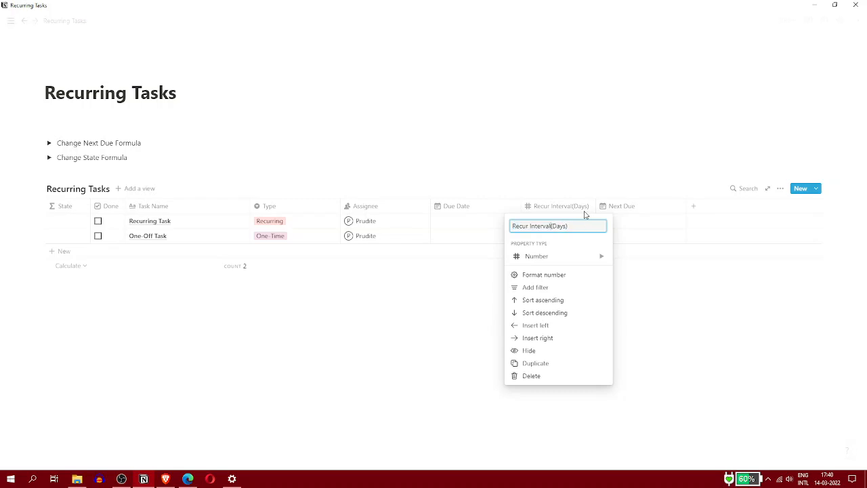
left_click(657, 281)
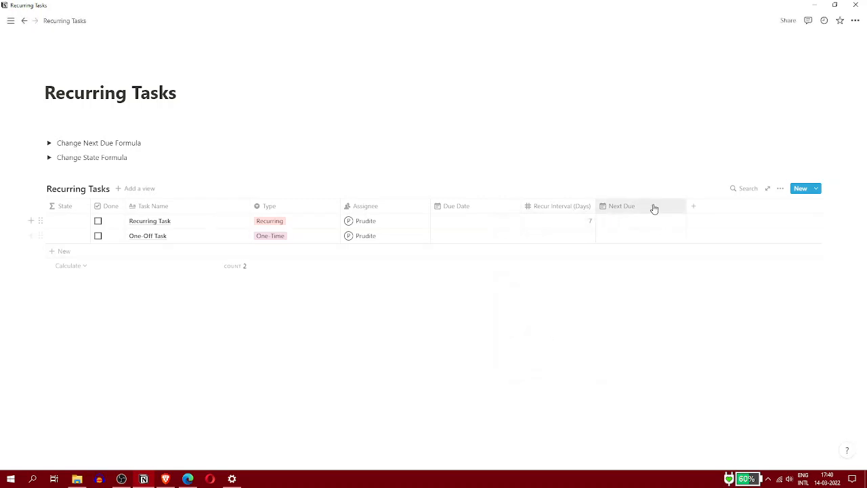
- Shorten the Due Date property's name to Due
left_click(496, 209)
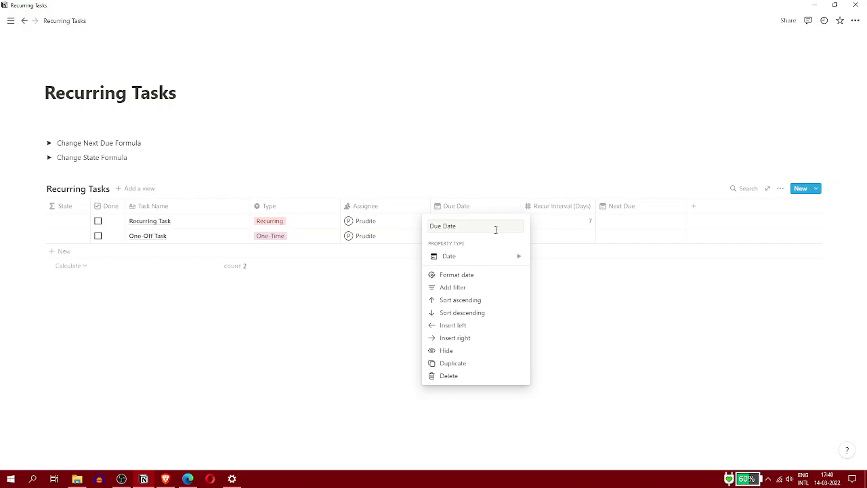
left_click(496, 228)
key("BackSpace")
key("BackSpace")
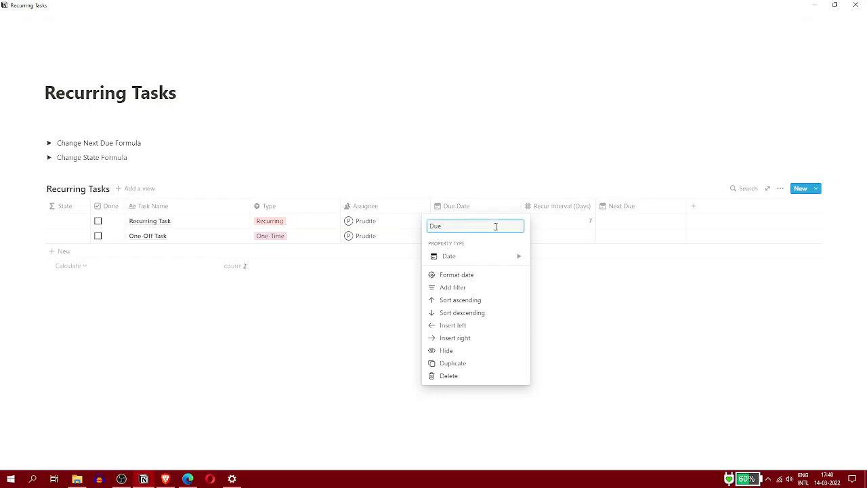
key("Return")
left_click(612, 302)
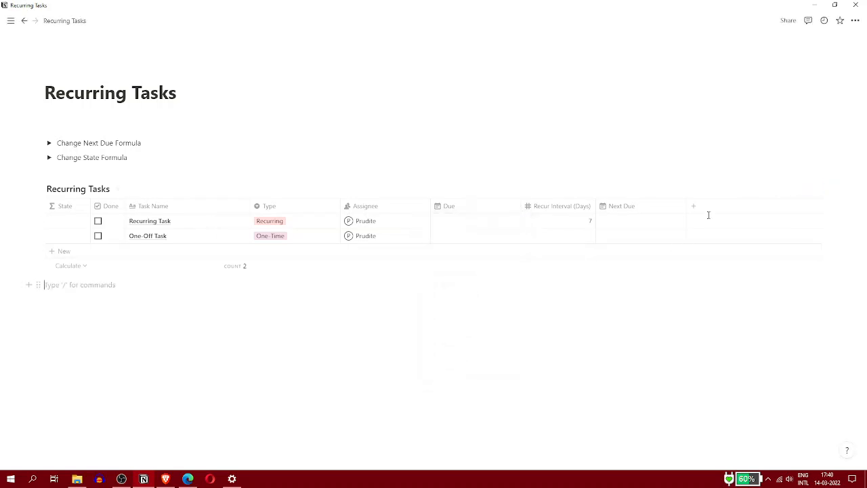
- Add a new text column after Next Due, keeping its default name
left_click(723, 206)
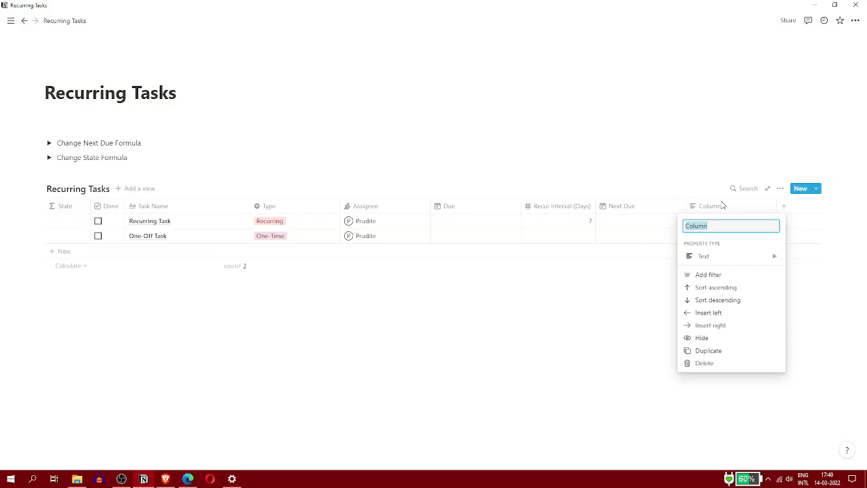
left_click(721, 363)
key("Escape")
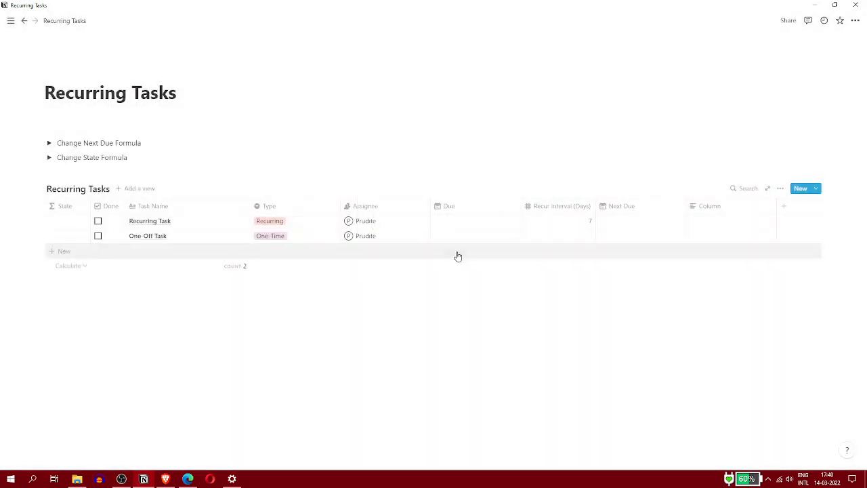
- Delete the unused text column named Column after Next Due
left_click(714, 205)
left_click(709, 363)
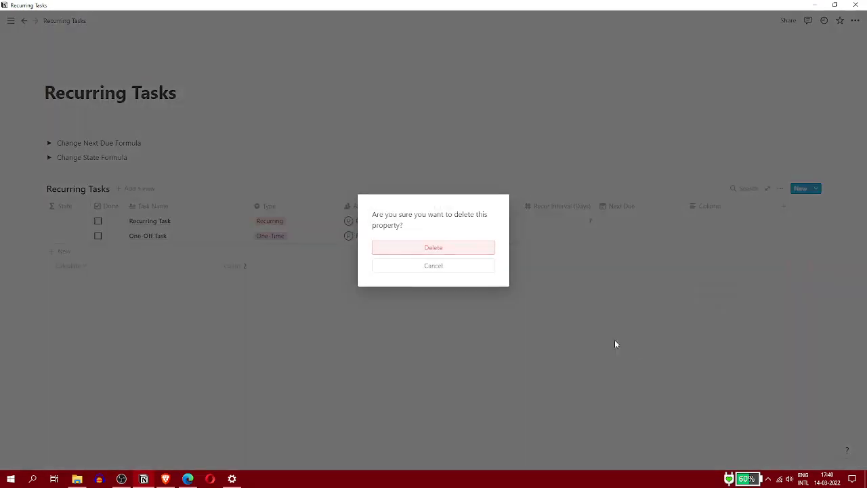
left_click(466, 253)
- Set the Due date of both the Recurring Task and the One-Off Task to March 16, 2022
left_click(458, 223)
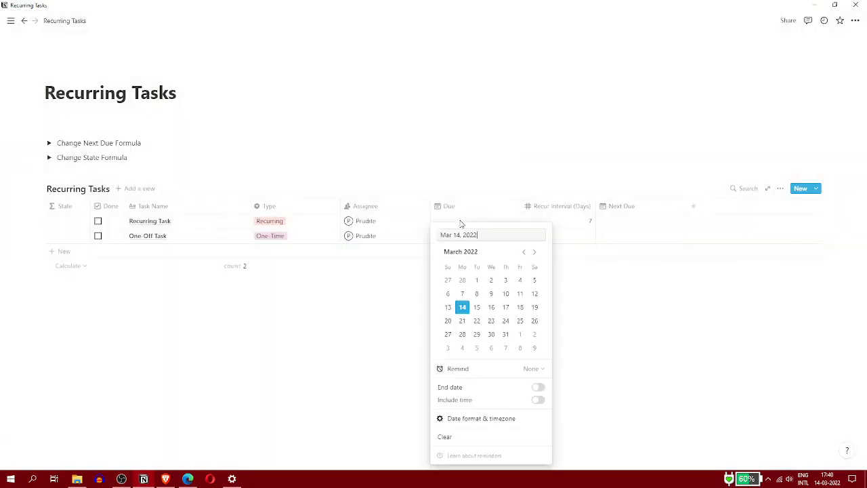
left_click(491, 308)
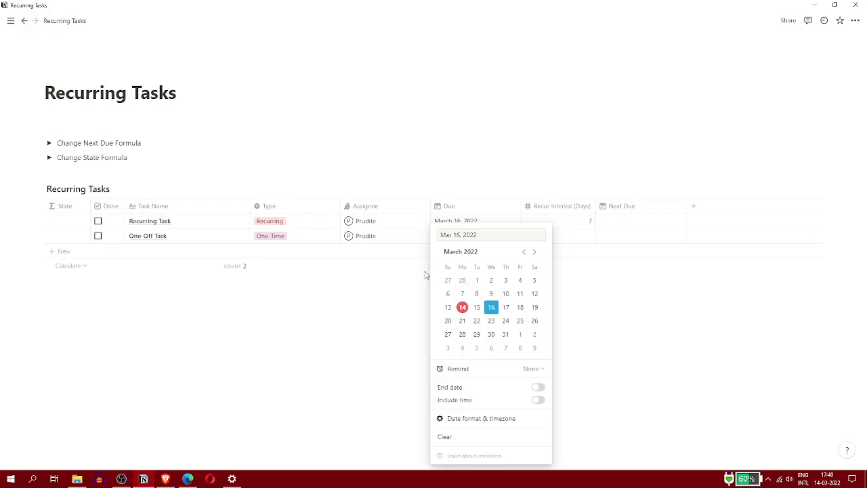
left_click(426, 274)
left_click(455, 237)
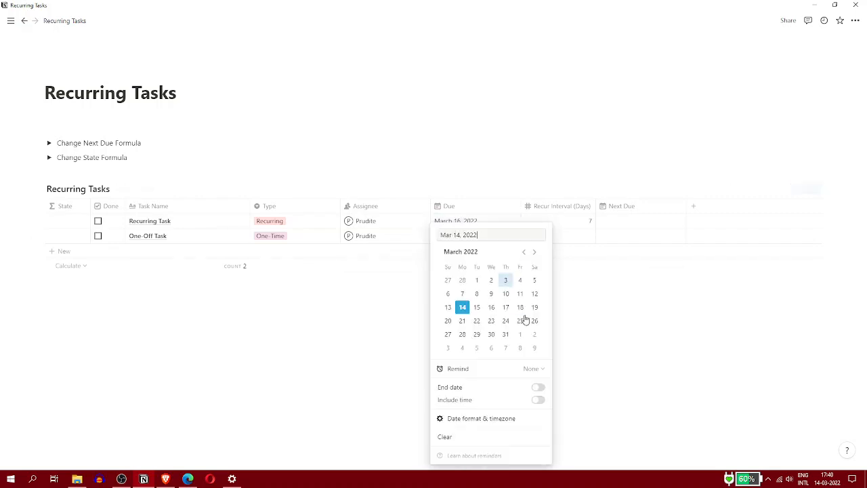
left_click(491, 308)
key("Escape")
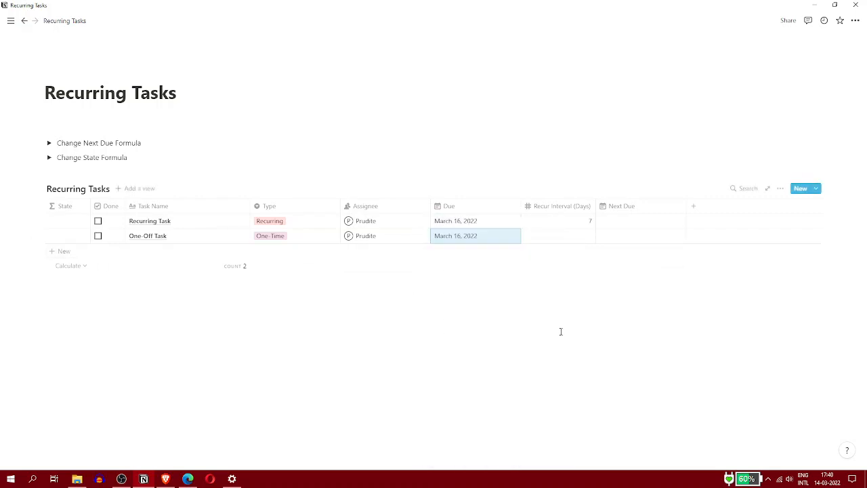
left_click(561, 323)
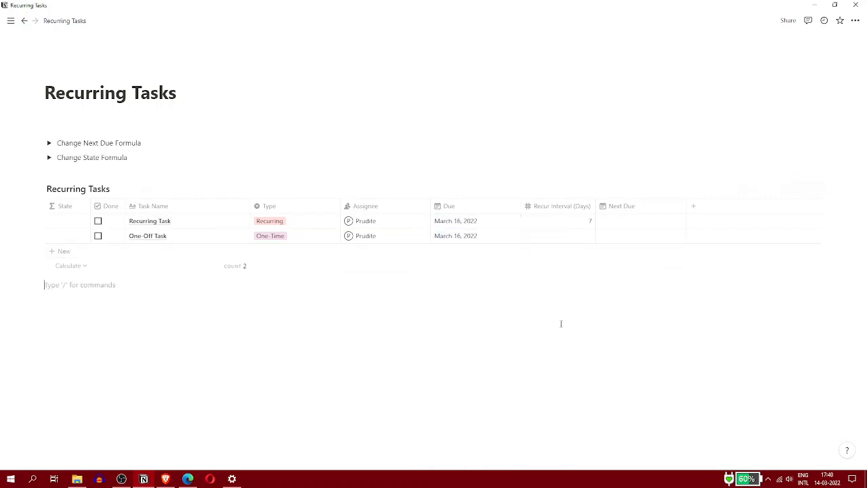
- Change the Next Due property's type from Date to Formula
left_click(601, 207)
mouse_move(621, 262)
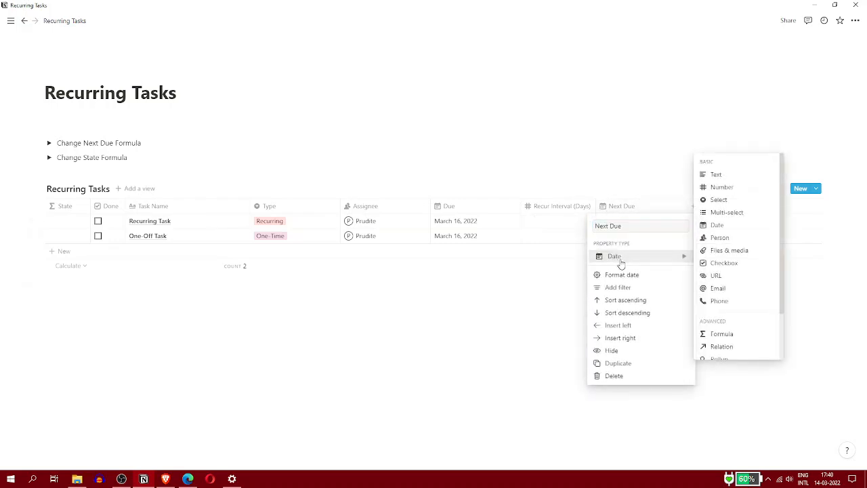
left_click(716, 335)
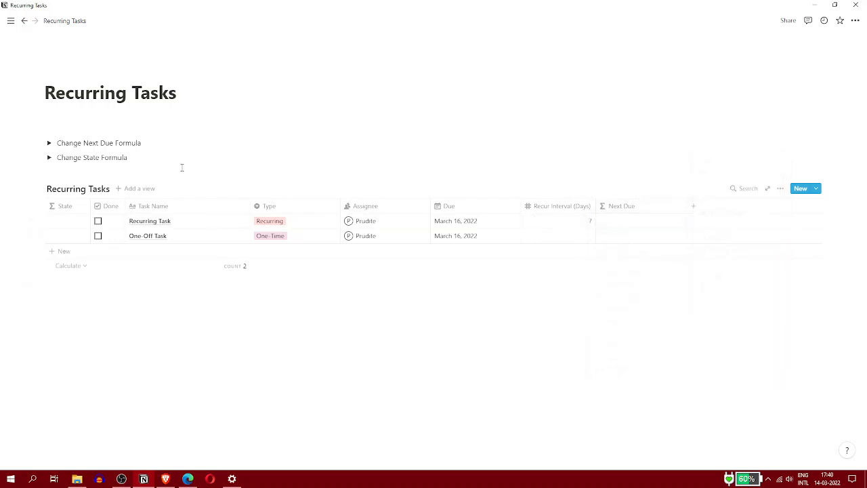
- Copy the code under Change Next Due Formula and apply it as the Next Due property's formula
left_click(48, 143)
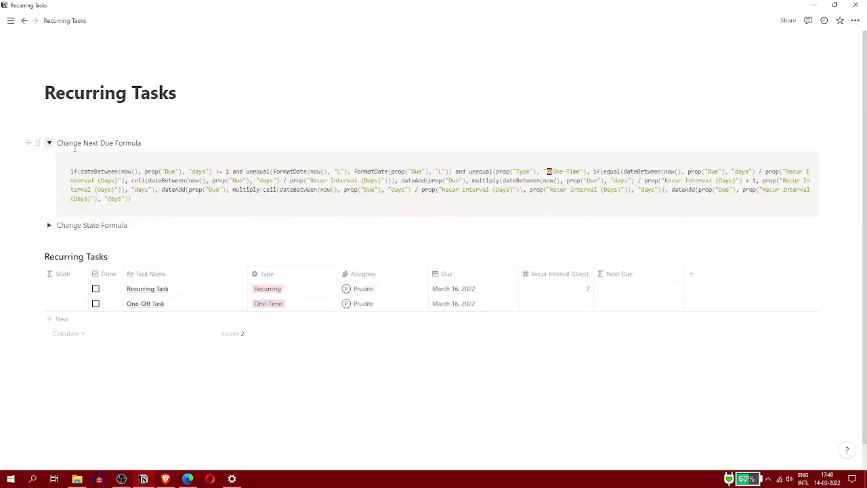
left_click_drag(124, 192, 70, 170)
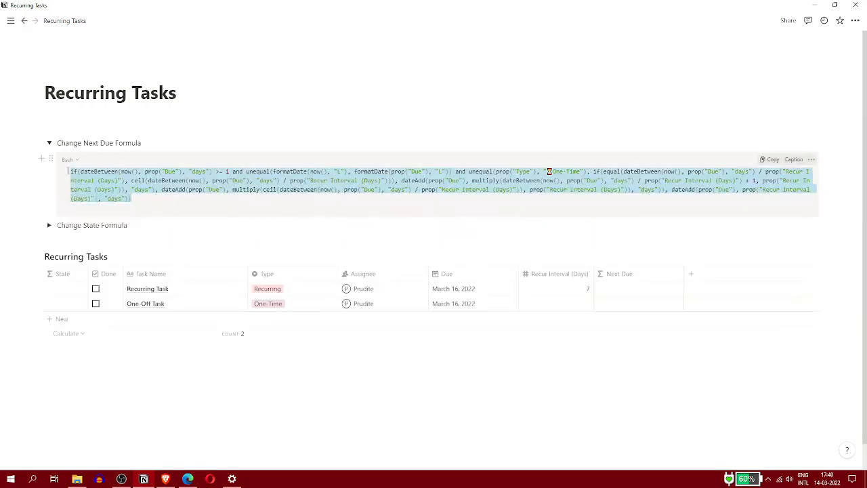
left_click(629, 275)
left_click(630, 342)
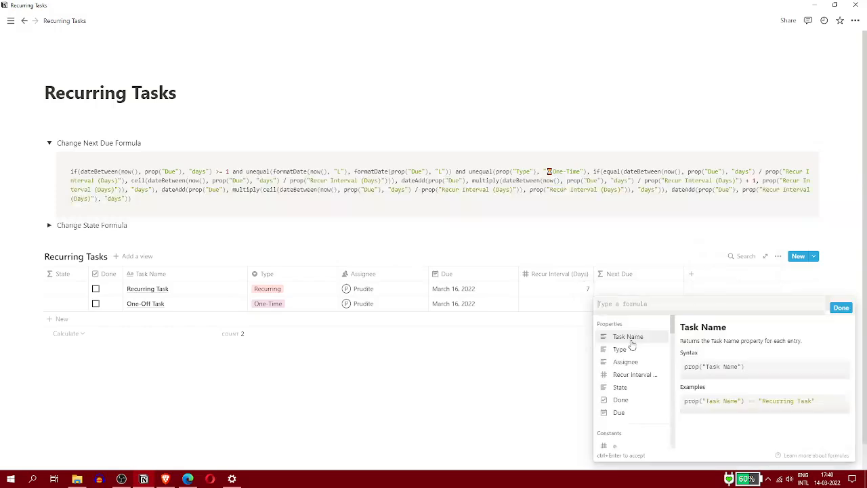
type("if(dateBetween(now(), prop(\"Due\"), \"days\") >= 1 and unequal(formatDate(now(), \"L\"), formatDate(prop(\"Due\"), \"L\")) and unequal(prop(\"Type\"), \"❎One-Time\"), if(equal(dateBetween(now(), prop(\"Due\"), \"days\") / prop(\"Recur Interval (Days)\"), ceil(dateBetween(now(), prop(\"Due\"), \"days\") / prop(\"Recur Interval (Days)\"))), dateAdd(prop(\"Due\"), multiply(dateBetween(now(), prop(\"Due\"), \"days\") / prop(\"Recur Interval (Days)\") + 1, prop(\"Recur Interval (Days)\")), \"days\"), dateAdd(prop(\"Due\"), multiply(ceil(dateBetween(now(), prop(\"Due\"), \"days\") / prop(\"Recur Interval (Days)\")), prop(\"Recur Interval (Days)\")), \"days\")), dateAdd(prop(\"Due\"), prop(\"Recur Interval (Days)\"), \"days\"))")
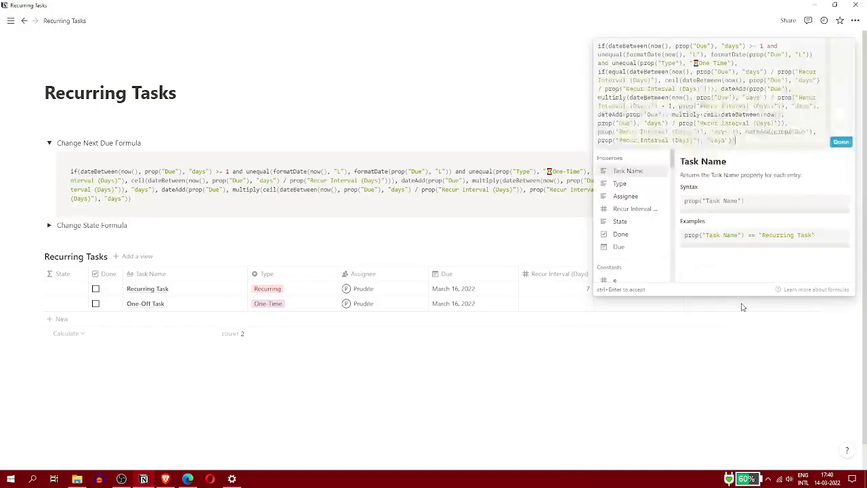
left_click(837, 141)
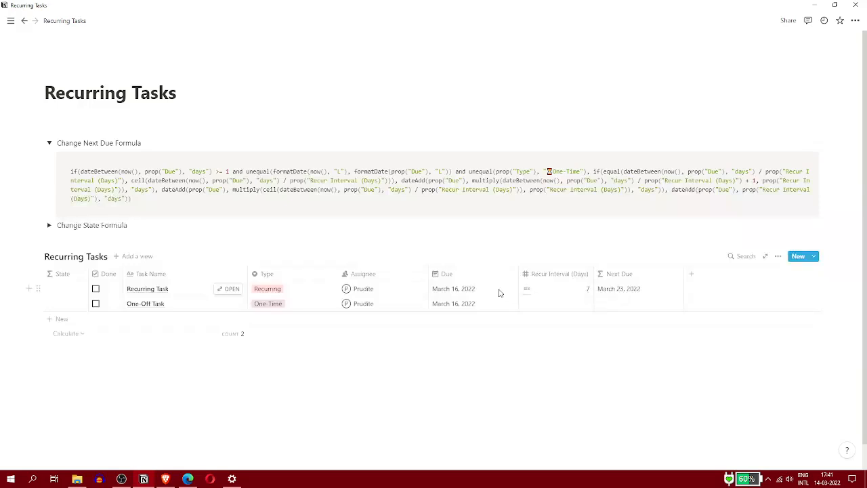
- Copy the code under Change State Formula and apply it as the State property's formula
left_click(60, 274)
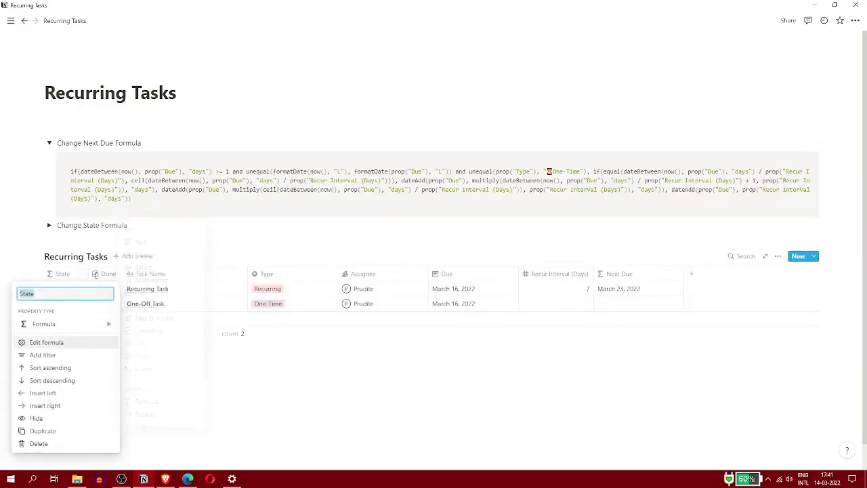
left_click(48, 230)
left_click(49, 229)
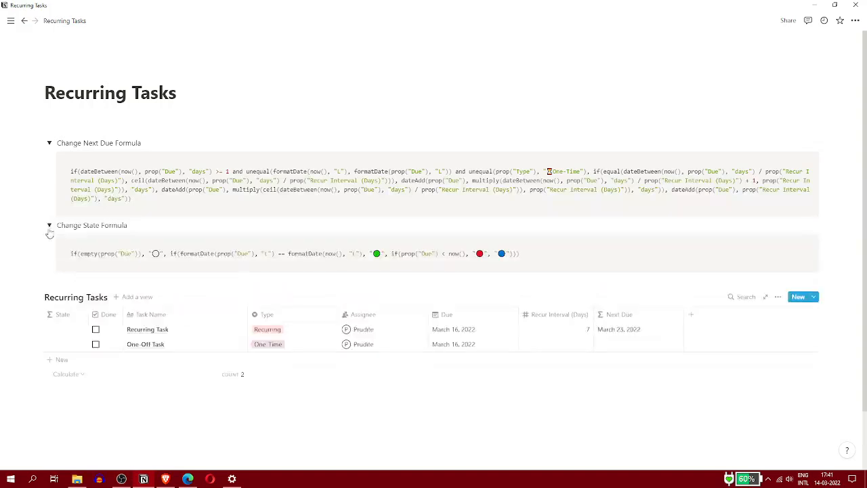
triple_click(104, 255)
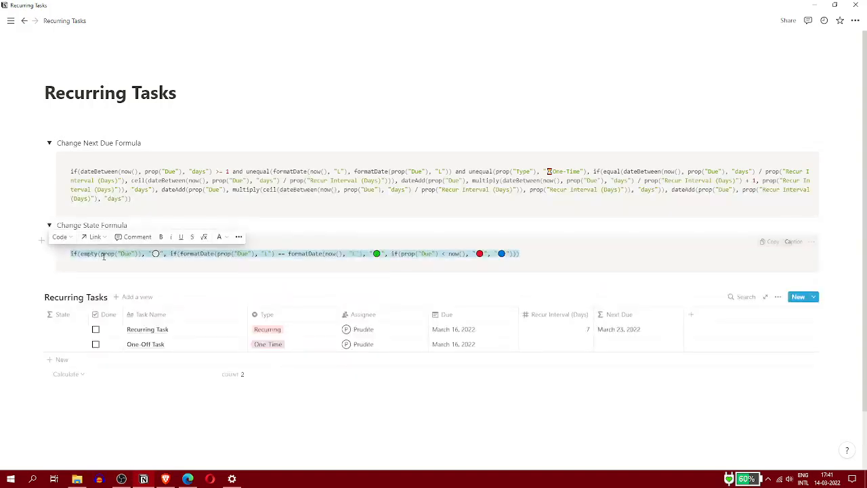
left_click(58, 317)
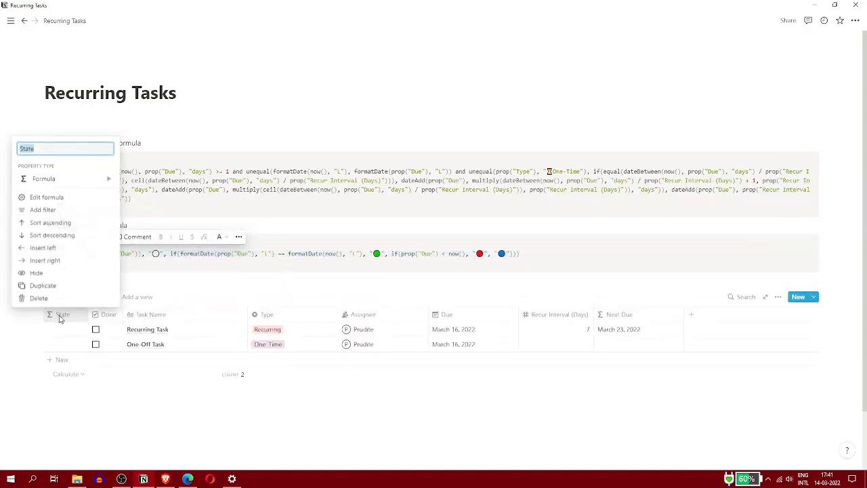
left_click(47, 197)
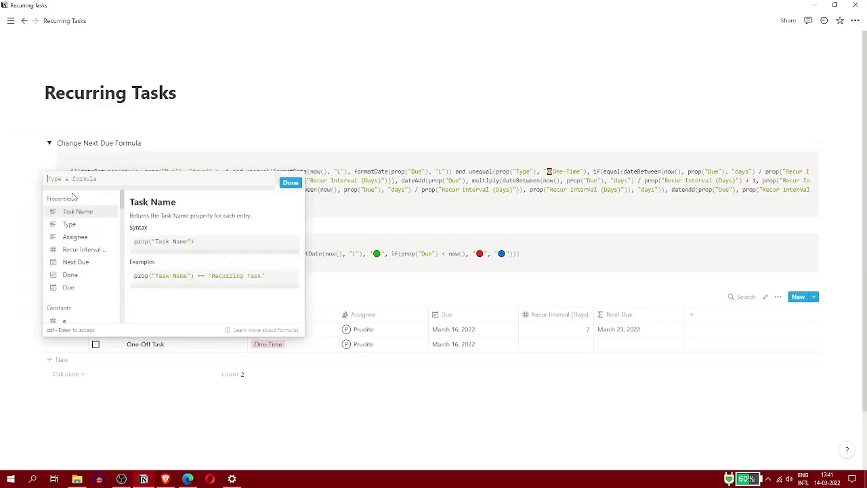
type("if(empty(prop(\"Due\")), \"⚪\", if(formatDate(prop(\"Due\"), \"L\") == formatDate(now(), \"L\"), \"🟢\", if(prop(\"Due\") < now(), \"🔴\", \"🔵\")))")
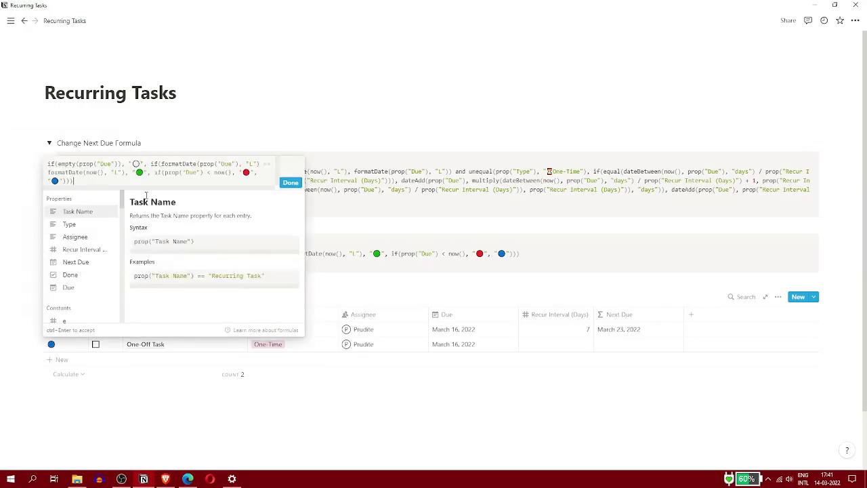
left_click(290, 183)
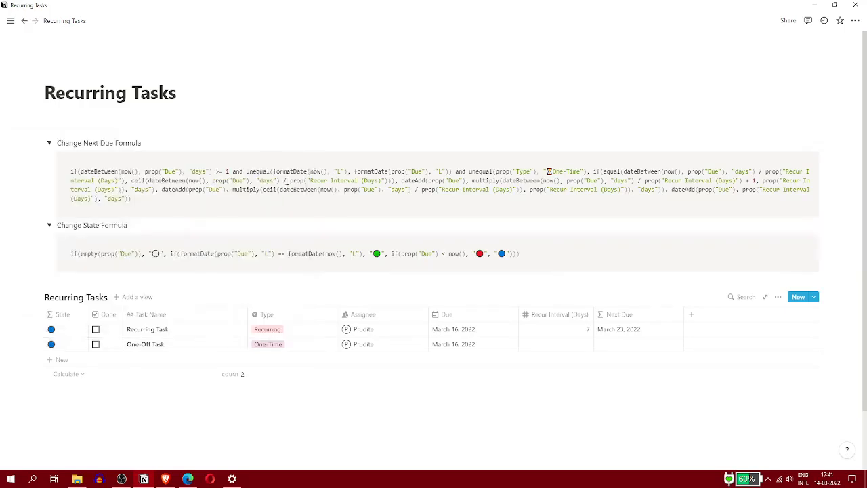
left_click(209, 428)
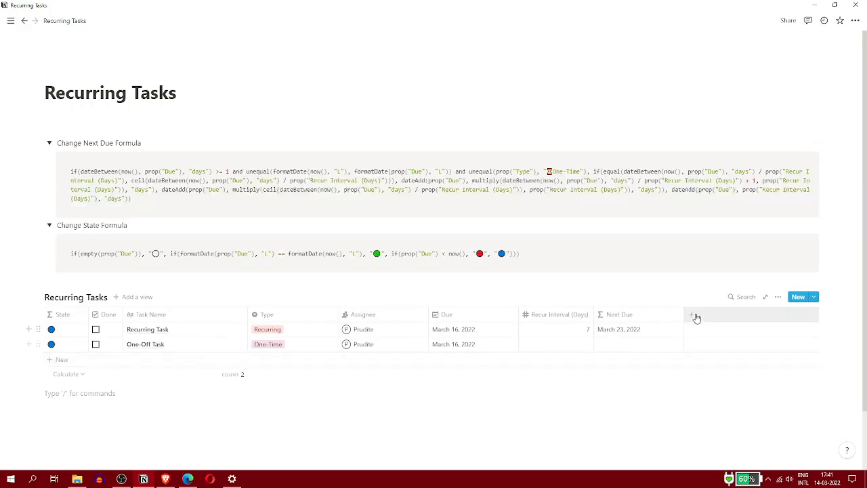
left_click(778, 297)
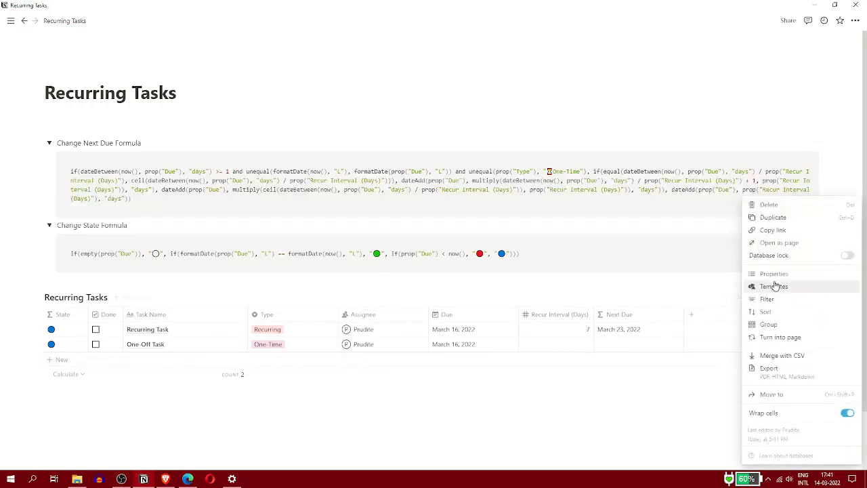
left_click(769, 299)
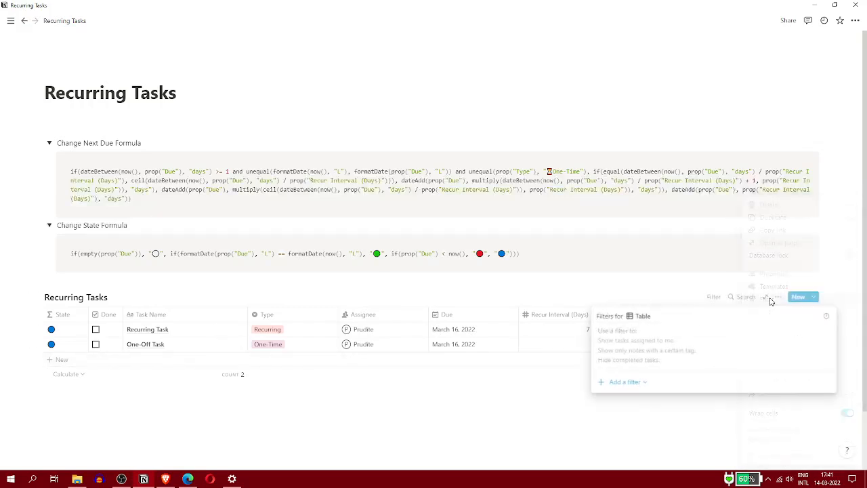
left_click(587, 396)
- Create a new table view of the Recurring Tasks database named One-Week View
left_click(122, 298)
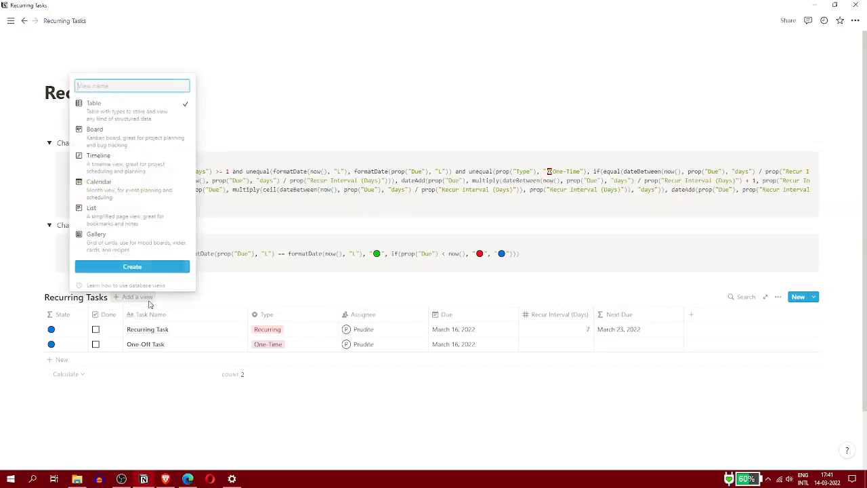
type("One-Week View")
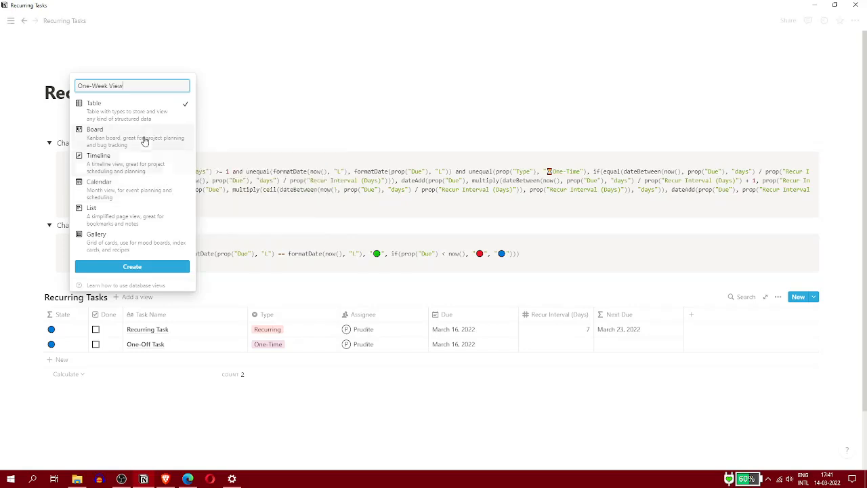
left_click(135, 265)
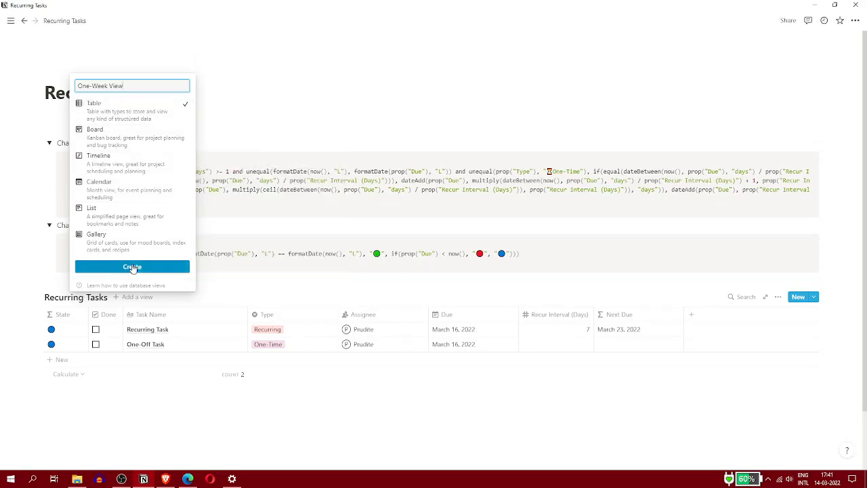
- Add a filter to One-Week View where Assignee contains the workspace member assigned to the tasks
left_click(778, 302)
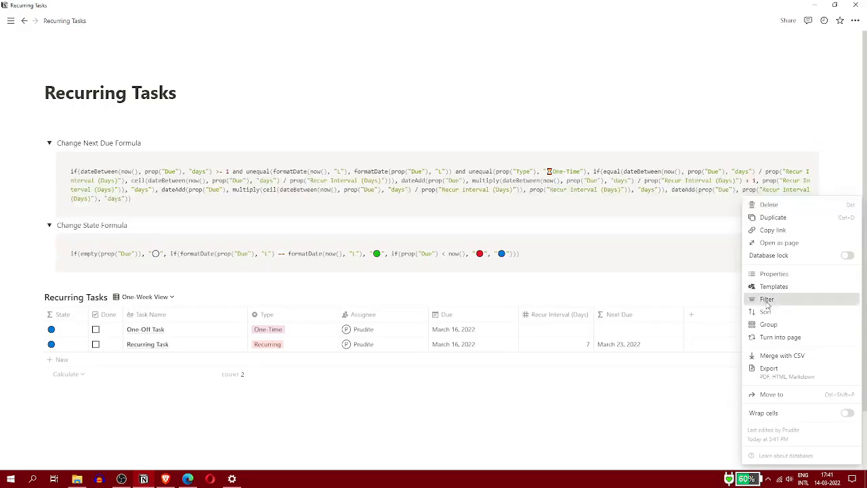
left_click(766, 300)
left_click(630, 382)
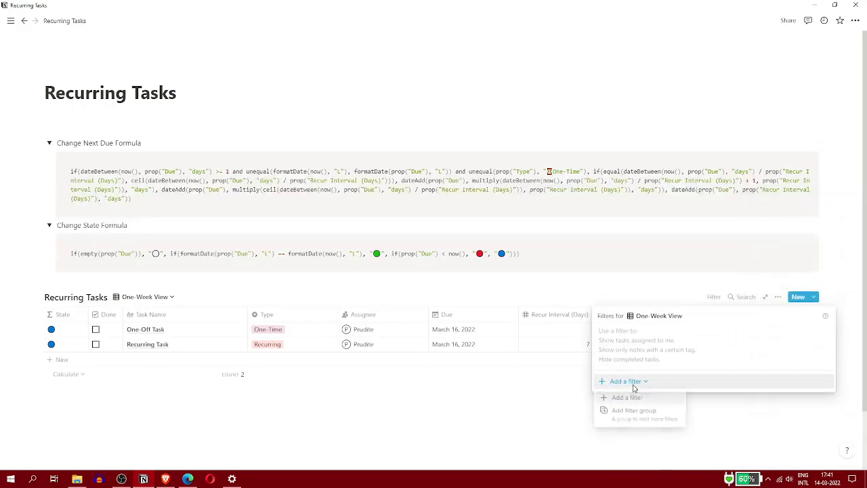
left_click(627, 397)
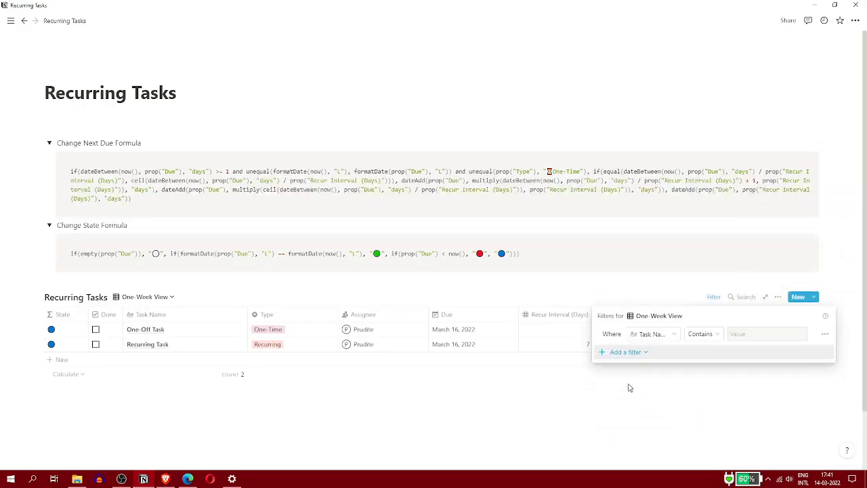
left_click(644, 336)
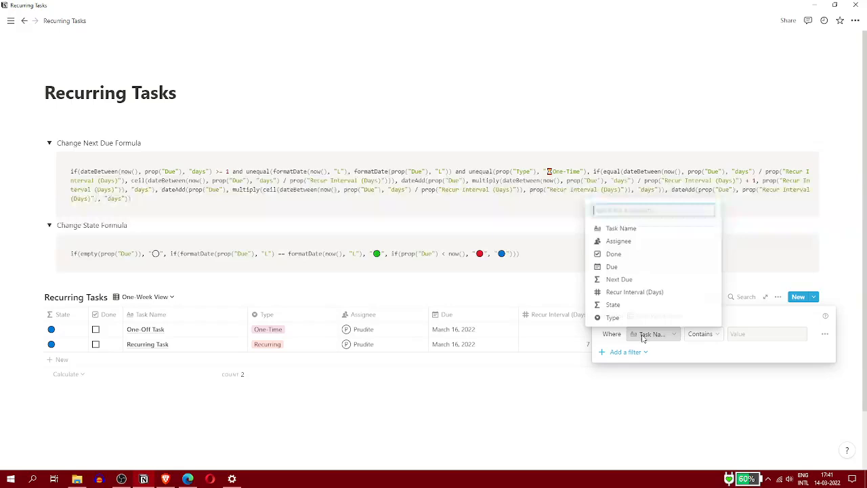
left_click(636, 246)
left_click(734, 333)
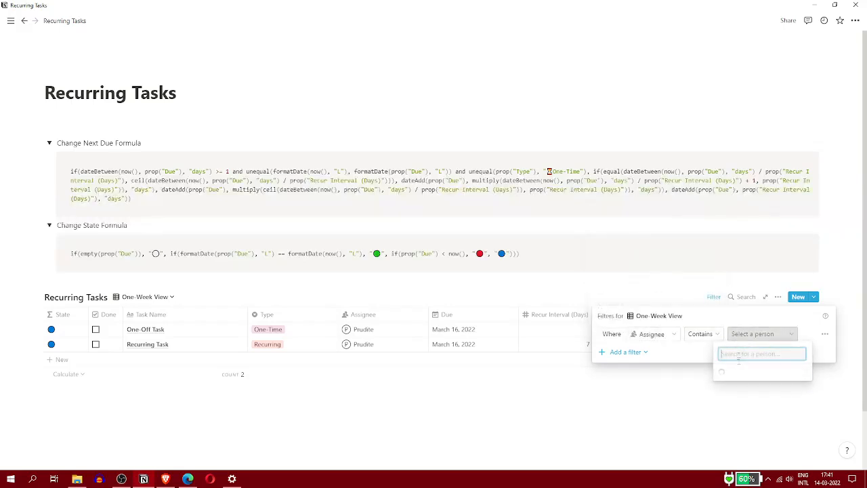
left_click(735, 384)
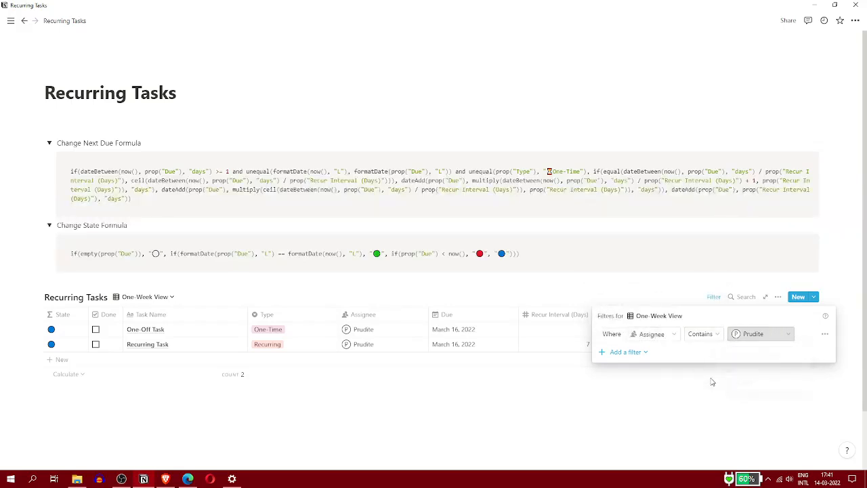
- Add a second One-Week View filter, combined with And, where Due is One week from now
left_click(630, 354)
left_click(626, 368)
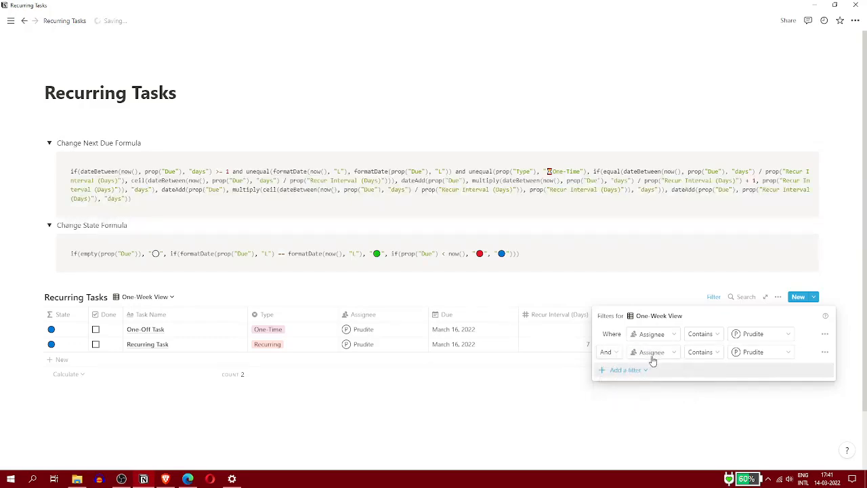
left_click(651, 354)
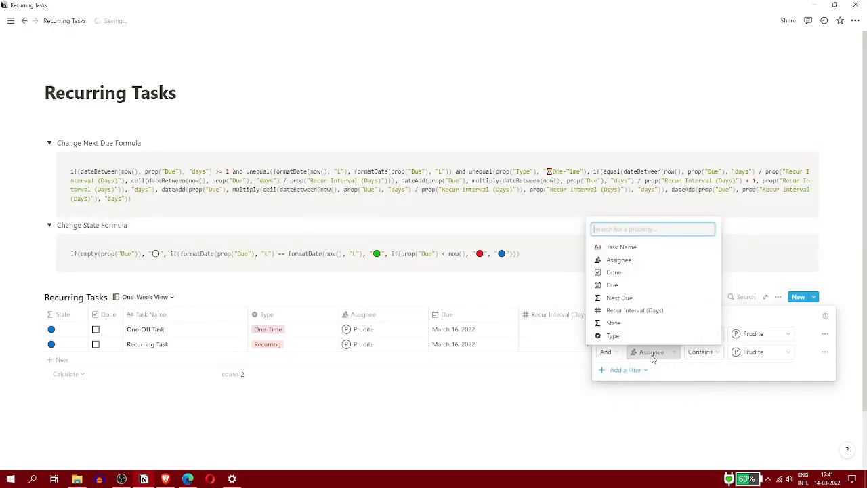
left_click(631, 289)
left_click(725, 353)
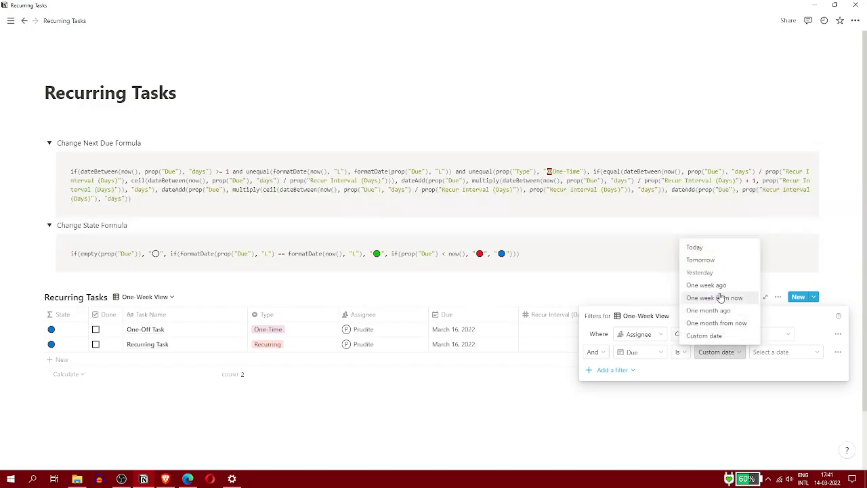
left_click(721, 298)
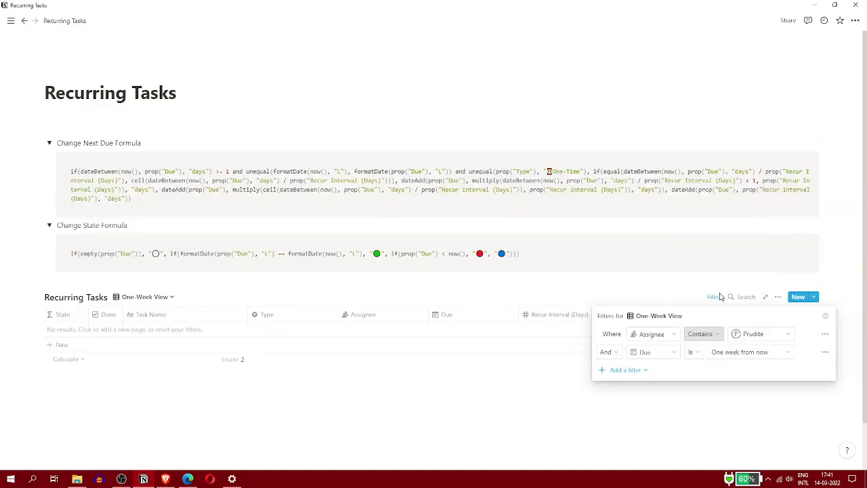
- Add a filter group to One-Week View with the condition that Type is Recurring
left_click(646, 372)
left_click(640, 399)
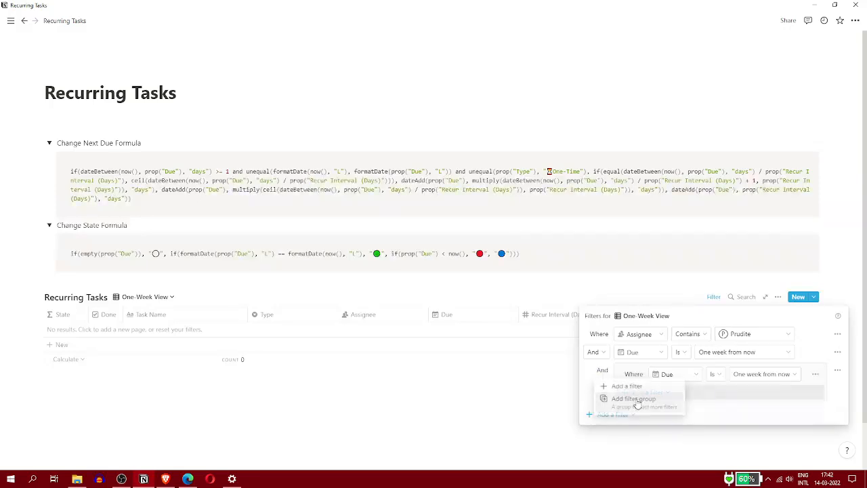
left_click(676, 378)
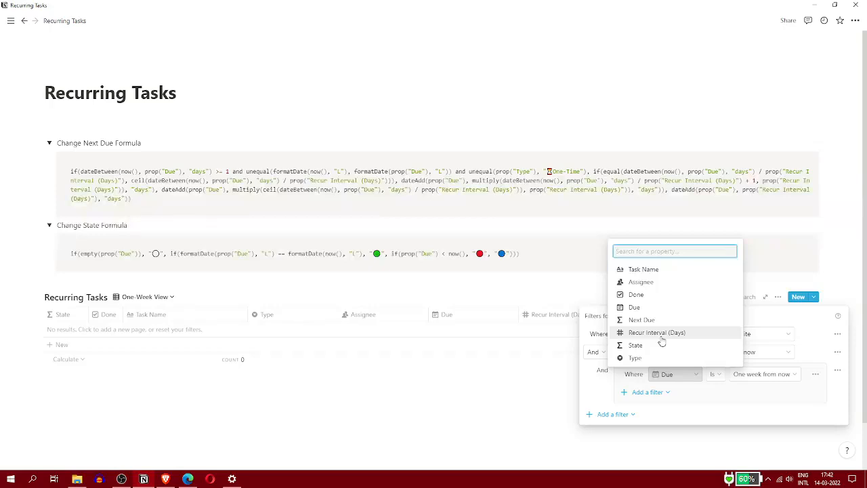
left_click(638, 357)
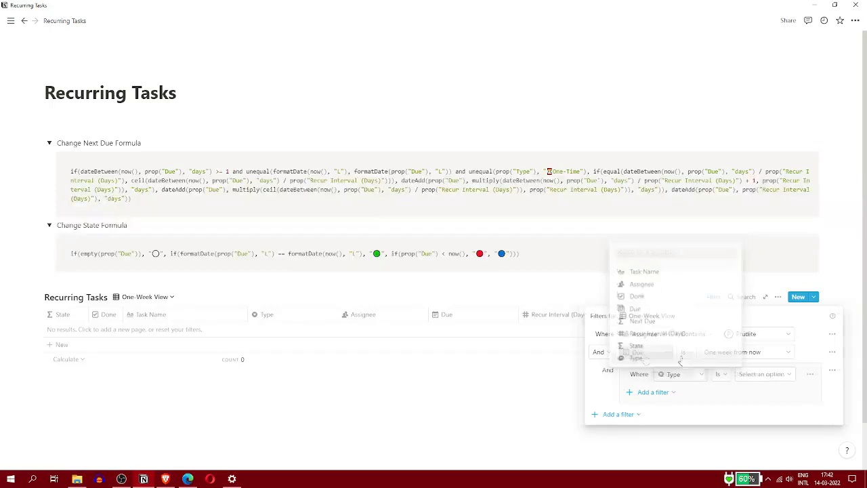
left_click(749, 378)
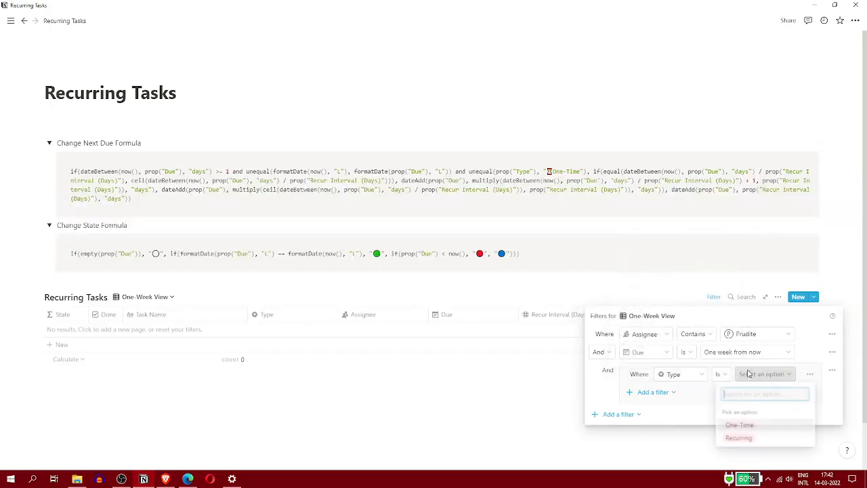
left_click(740, 435)
- Nest another filter group inside it, combined with Or, where Type is One-Time
left_click(667, 391)
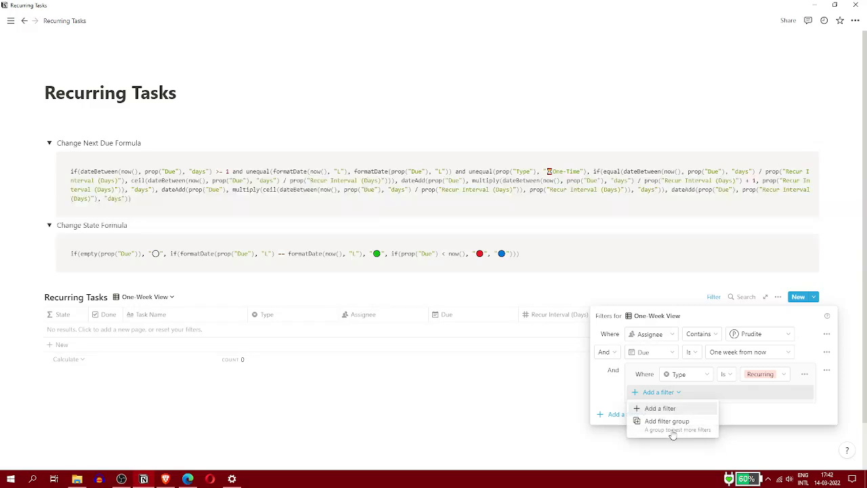
left_click(671, 427)
left_click(680, 395)
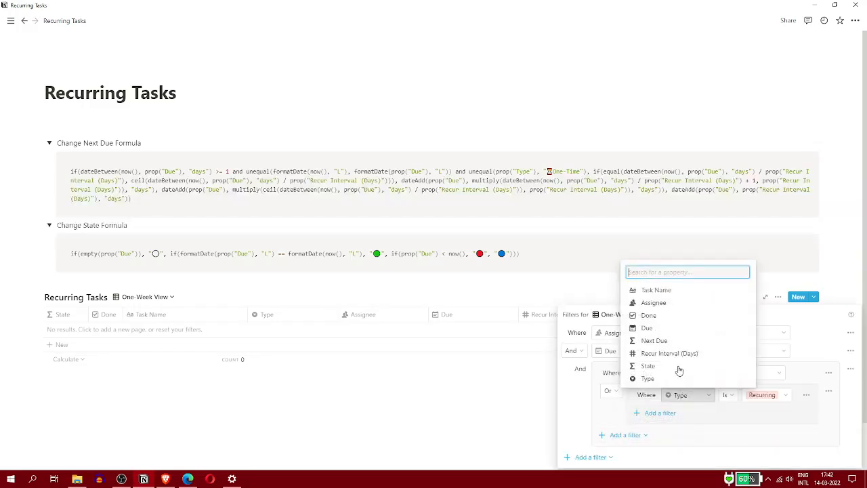
left_click(761, 395)
left_click(761, 394)
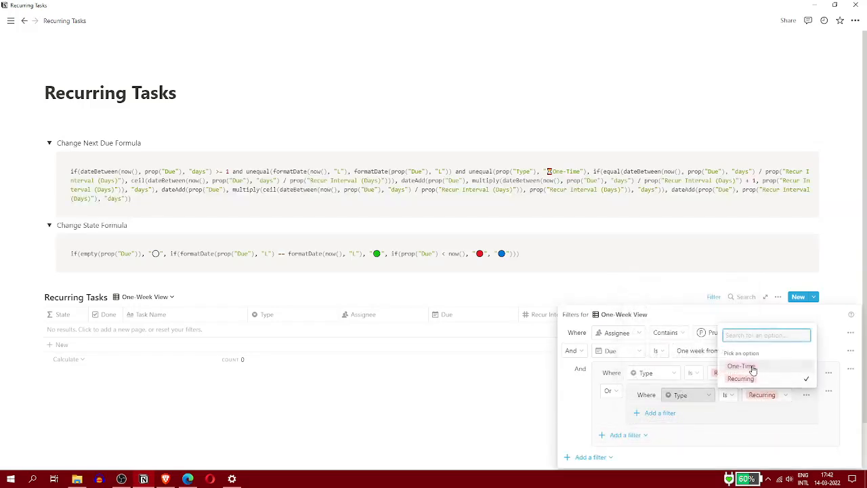
left_click(752, 368)
- Add an And condition to the nested One-Time group where Done is Unchecked, and close the filter settings
left_click(658, 413)
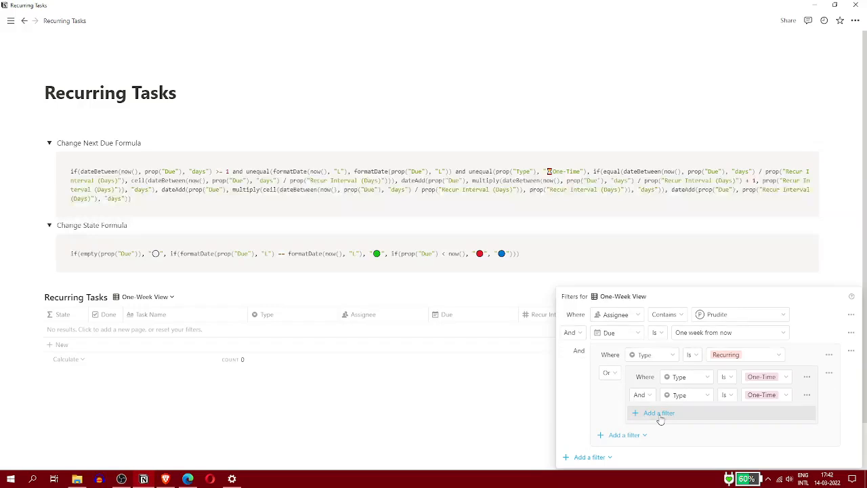
left_click(681, 396)
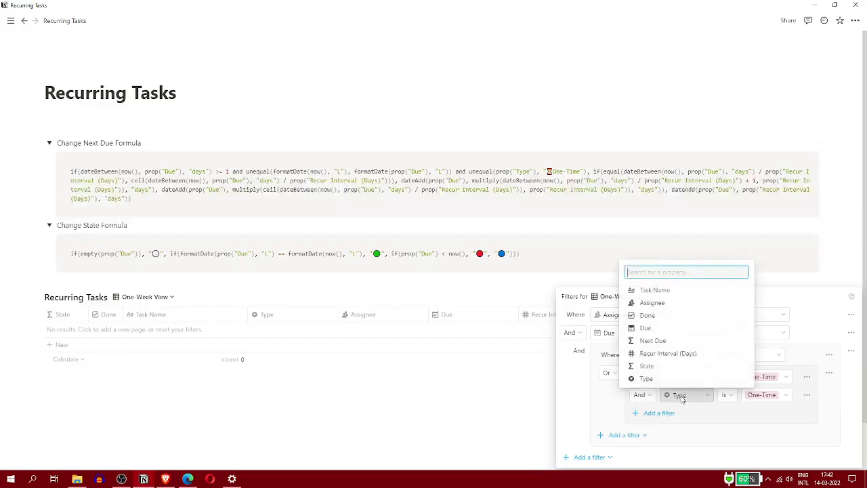
left_click(663, 318)
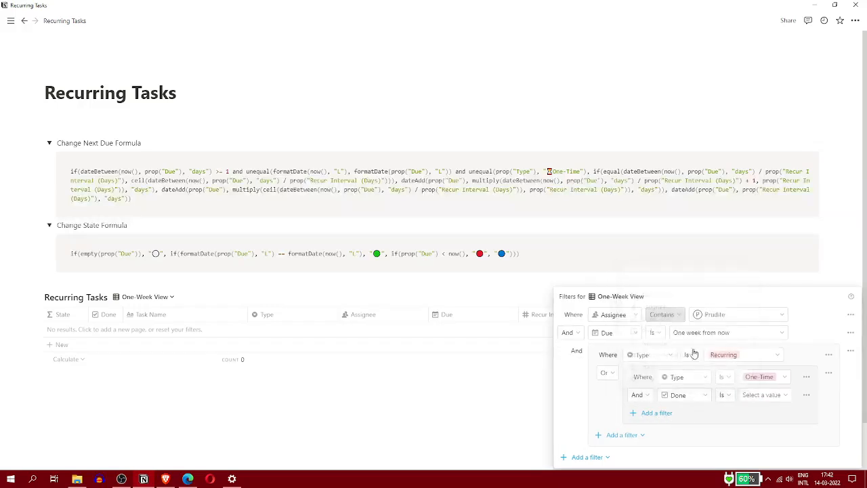
left_click(751, 400)
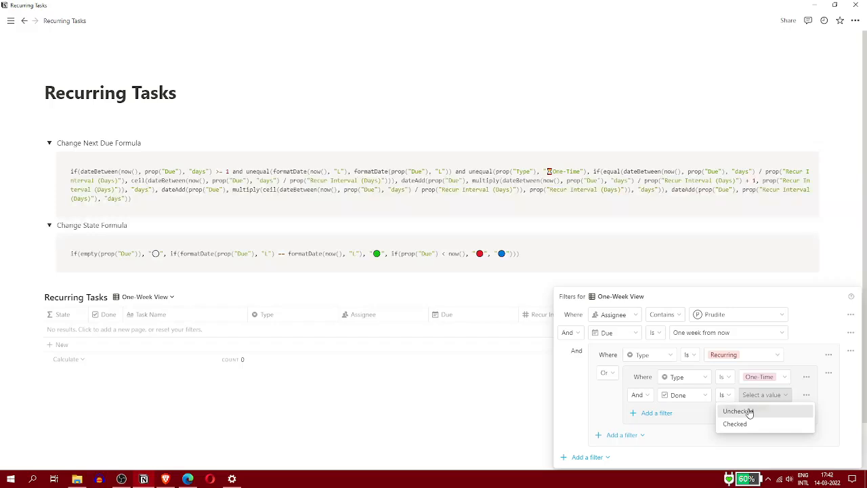
left_click(750, 412)
left_click(447, 405)
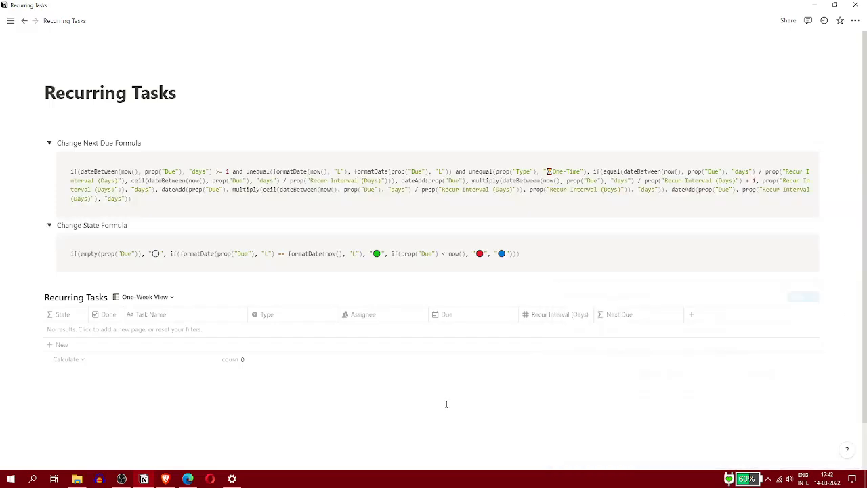
left_click(447, 404)
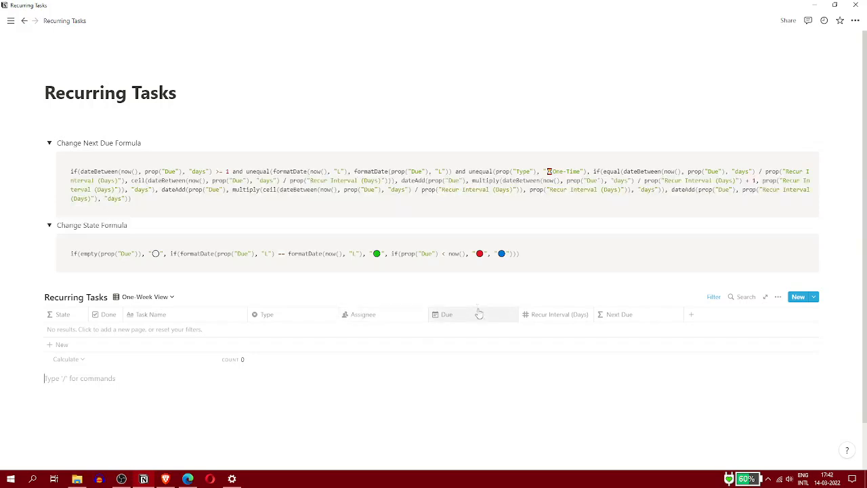
- Change the operator of One-Week View's Due filter to Is before, and close the filter settings
left_click(714, 297)
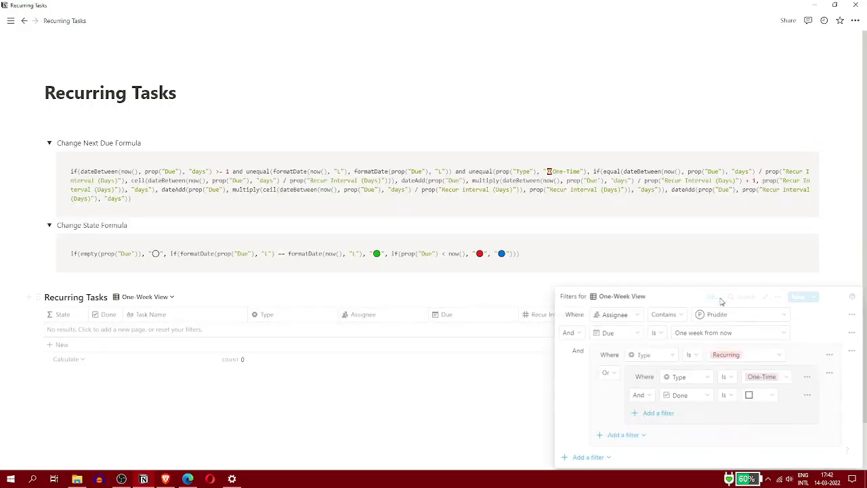
left_click(712, 332)
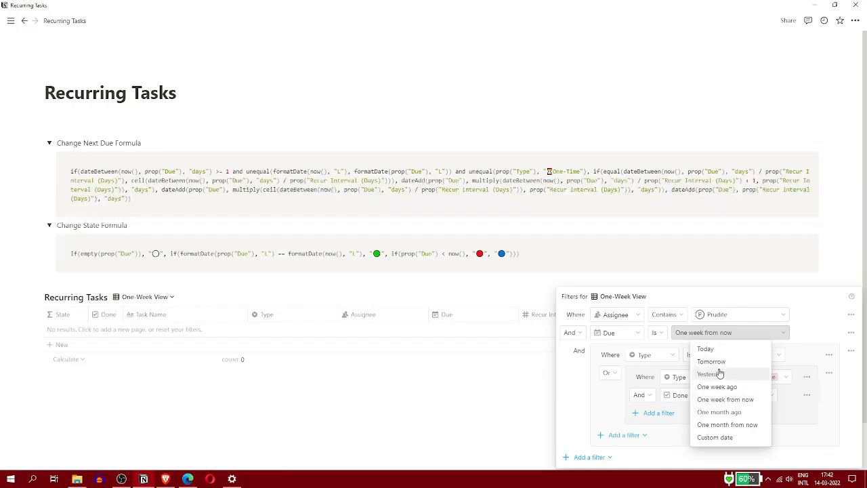
left_click(654, 337)
left_click(653, 335)
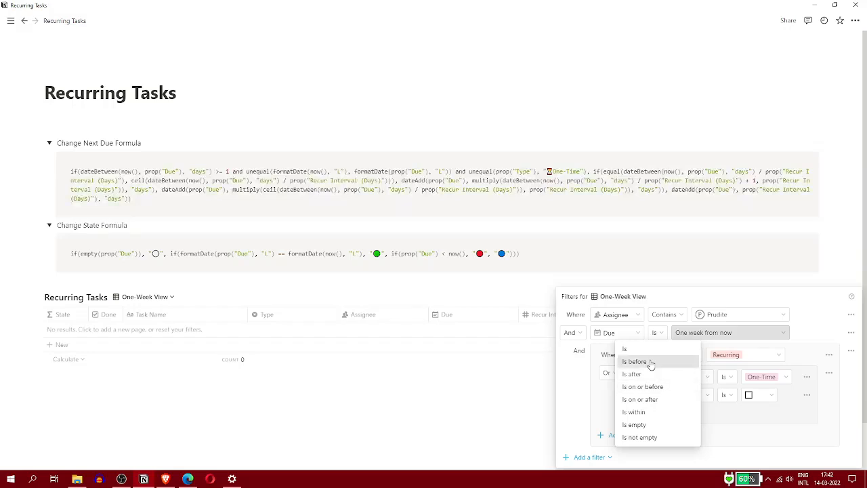
left_click(648, 362)
left_click(332, 414)
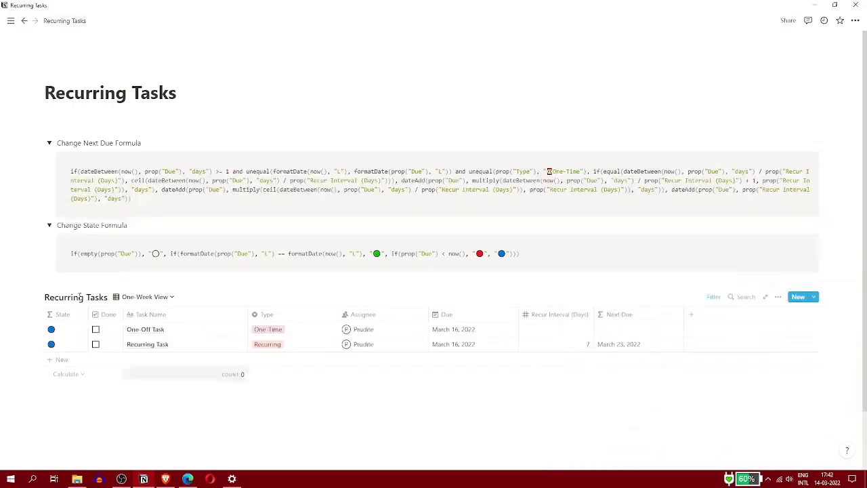
- Mark One-Off Task as done and set Recurring Task's Due date to March 14, 2022
left_click(95, 330)
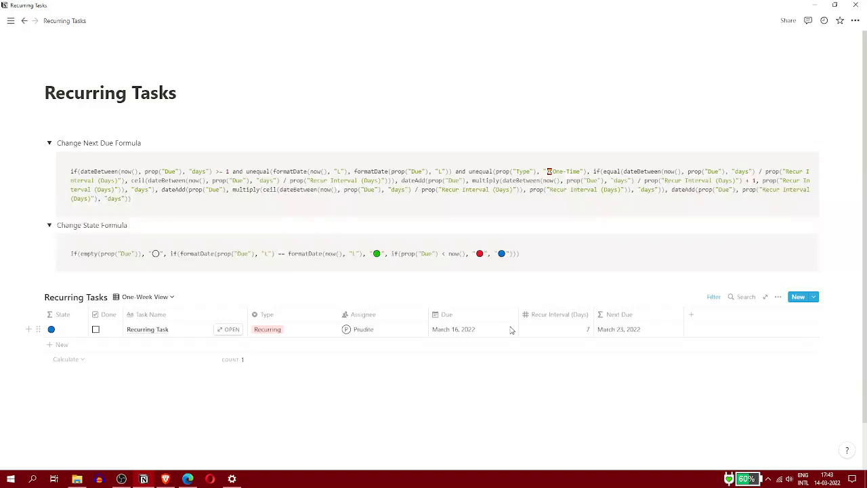
left_click(464, 334)
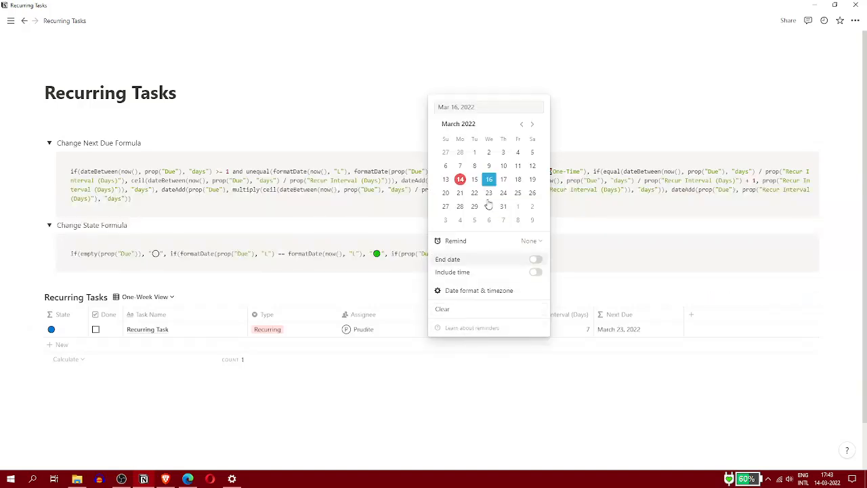
left_click(460, 179)
left_click(456, 399)
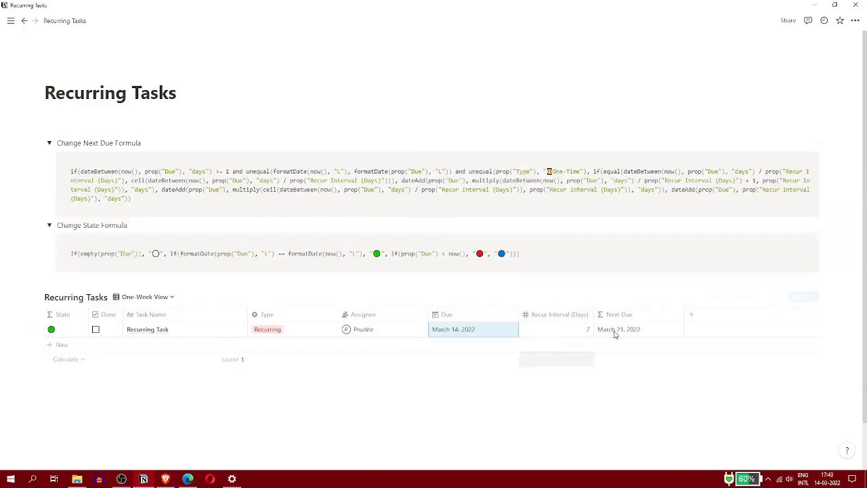
left_click(226, 411)
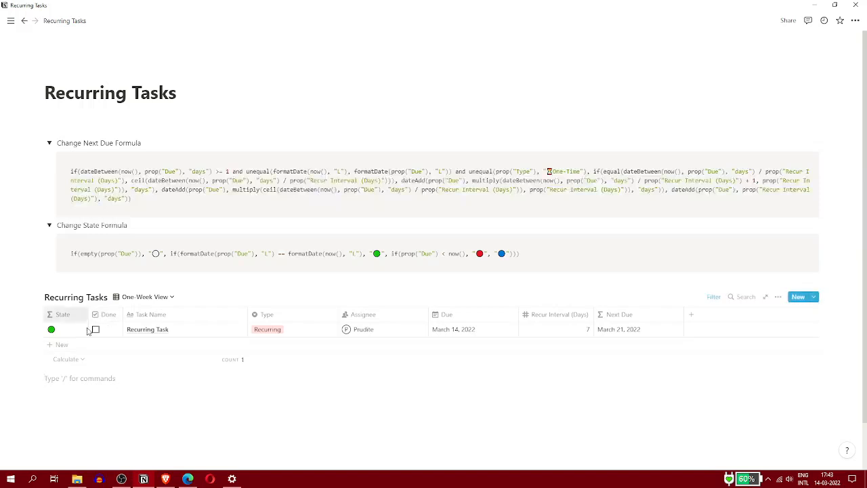
- Check Done for Recurring Task, clear it again, and view its Due date
left_click(95, 330)
left_click(95, 329)
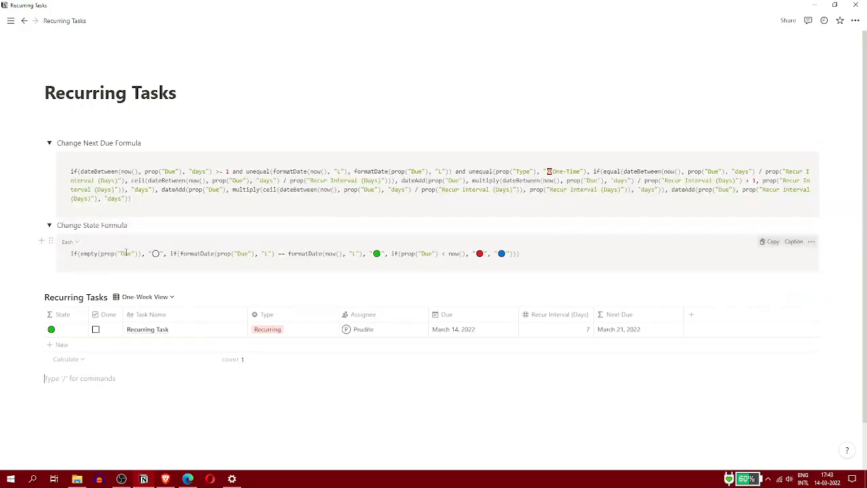
left_click(482, 330)
left_click(343, 409)
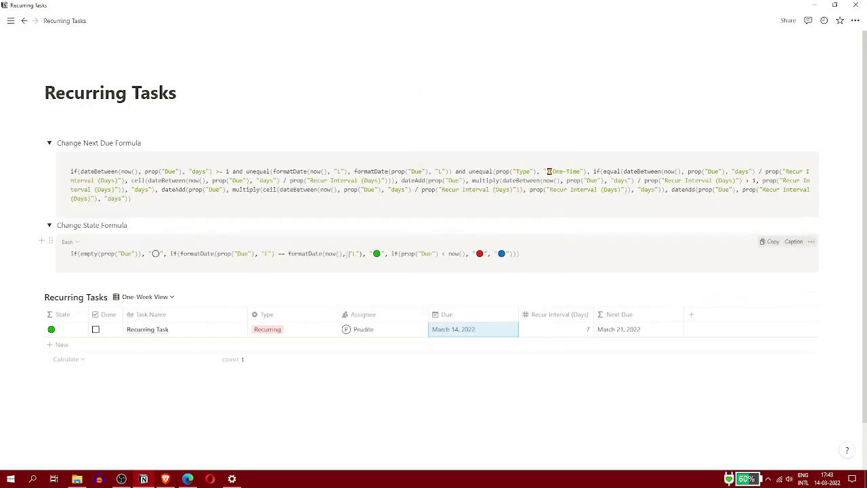
- Examine the green, red and blue state conditions in the code under Change State Formula
left_click(377, 254)
double_click(377, 254)
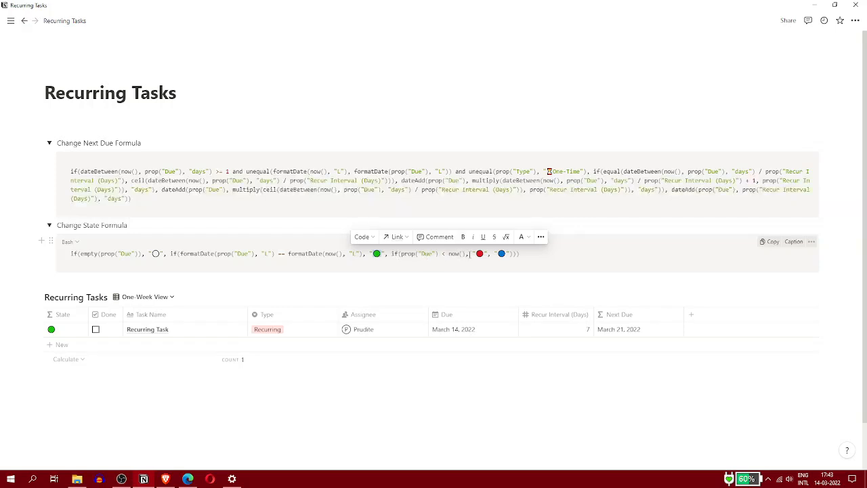
left_click(470, 254)
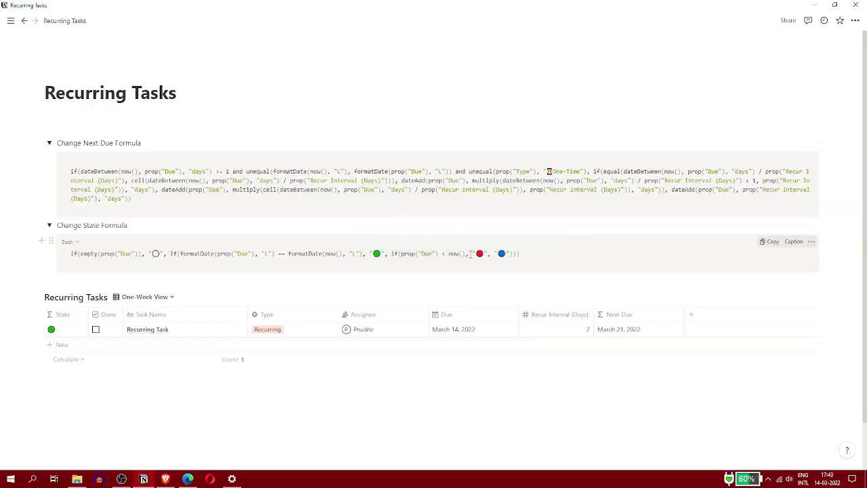
left_click_drag(470, 254, 518, 255)
left_click(430, 400)
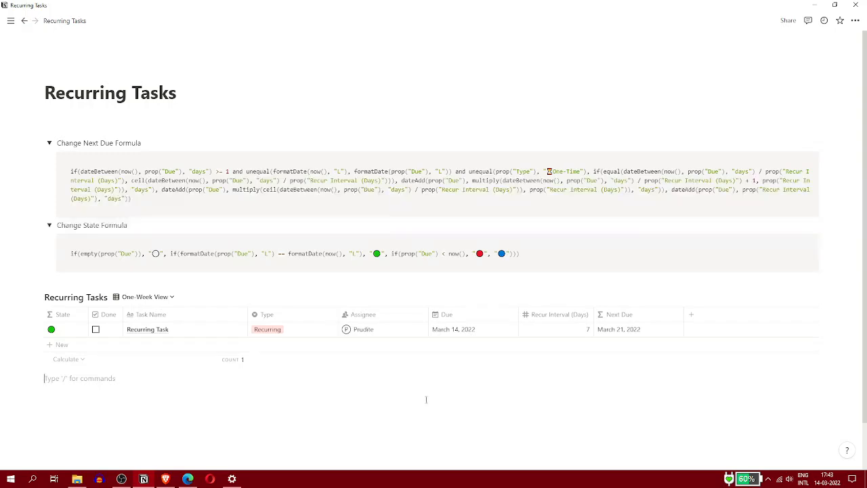
left_click(124, 479)
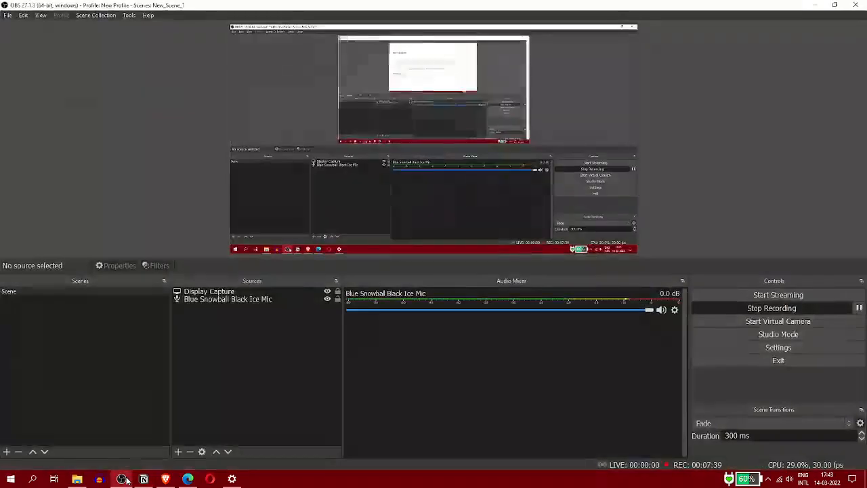
left_click(123, 479)
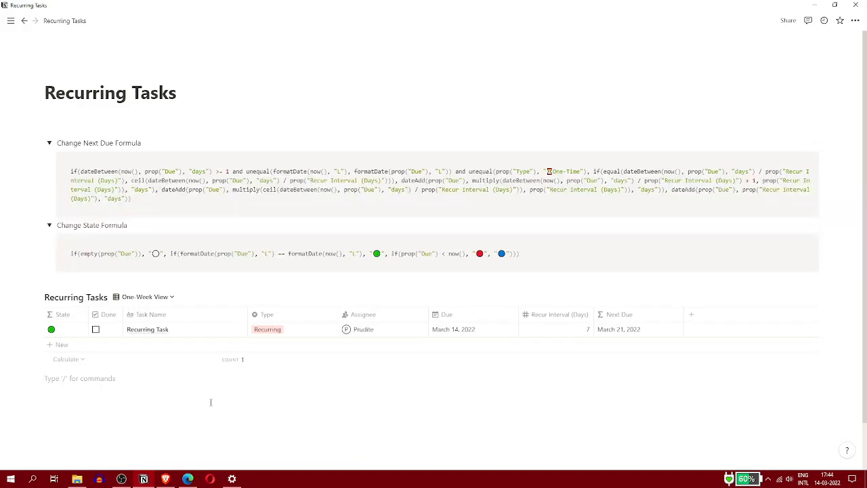
- Highlight the entire code under Change Next Due Formula
left_click_drag(133, 198, 68, 175)
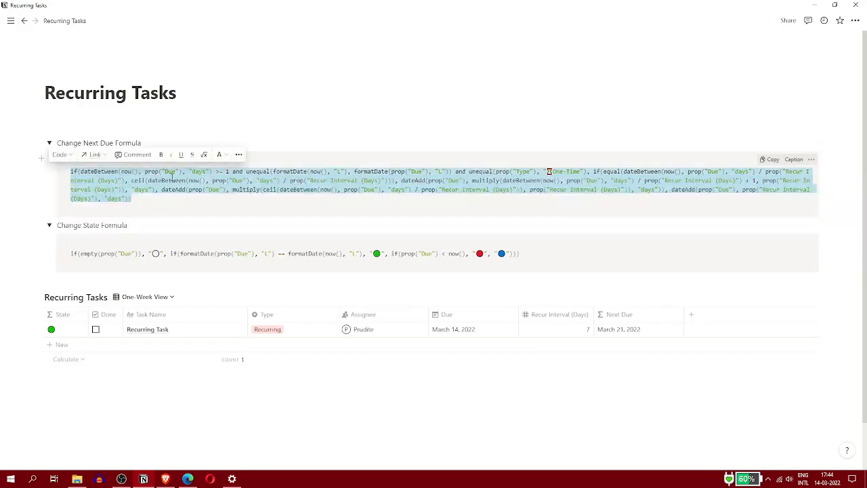